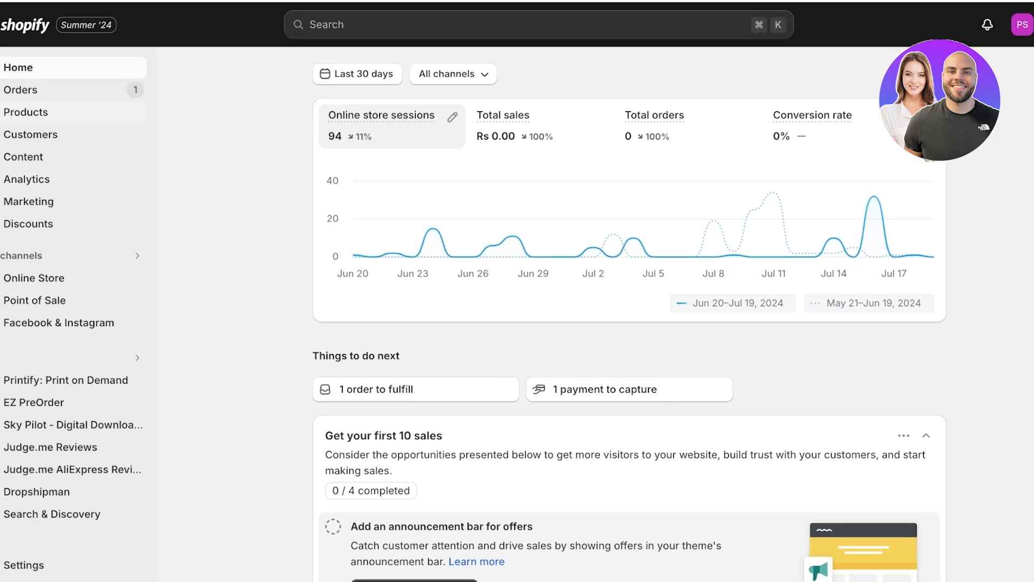
# - Look through the store's product list and open the Collections page
pyautogui.click(55, 155)
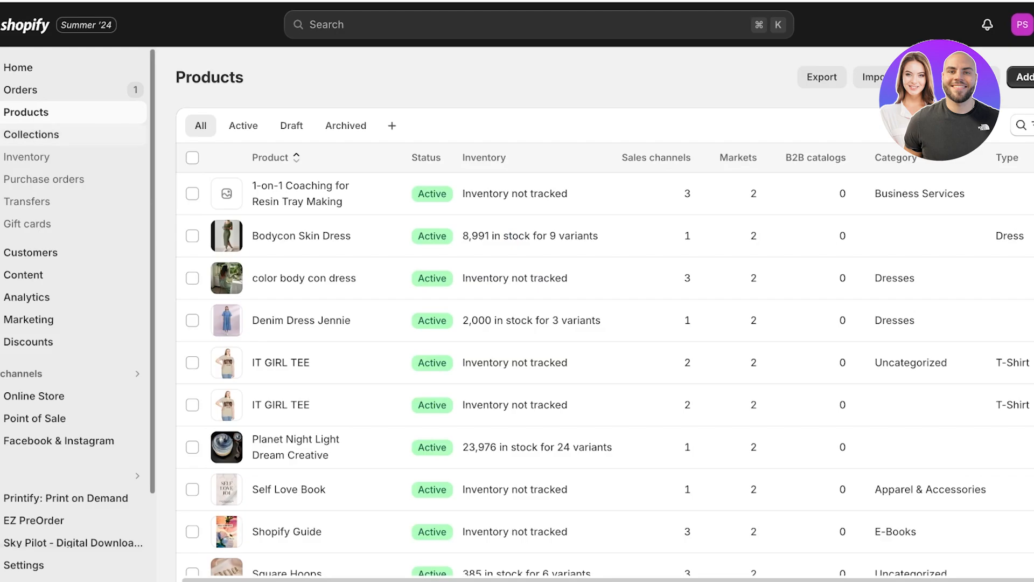
pyautogui.click(31, 135)
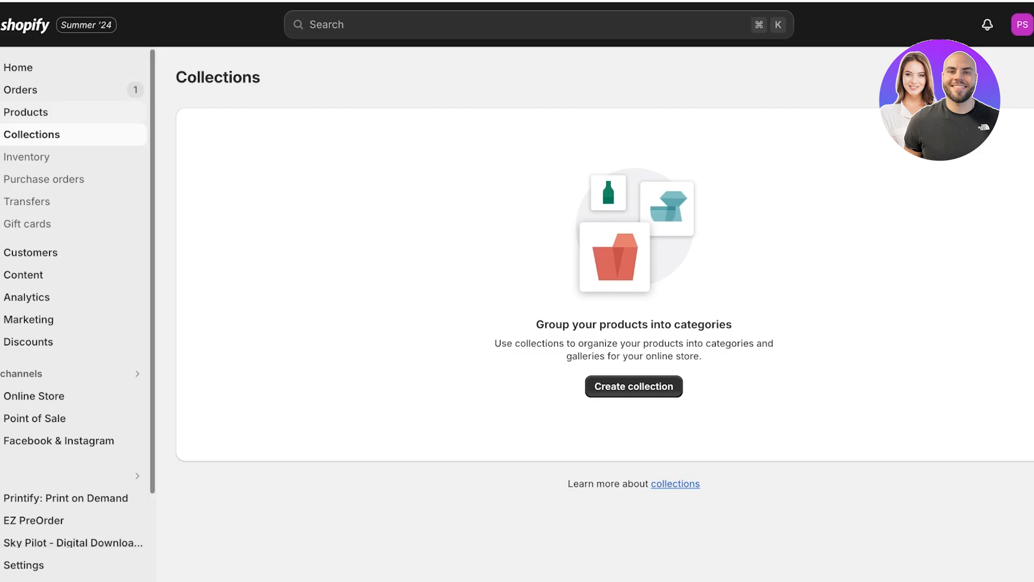
pyautogui.click(26, 112)
pyautogui.scroll(-3, 539, 278)
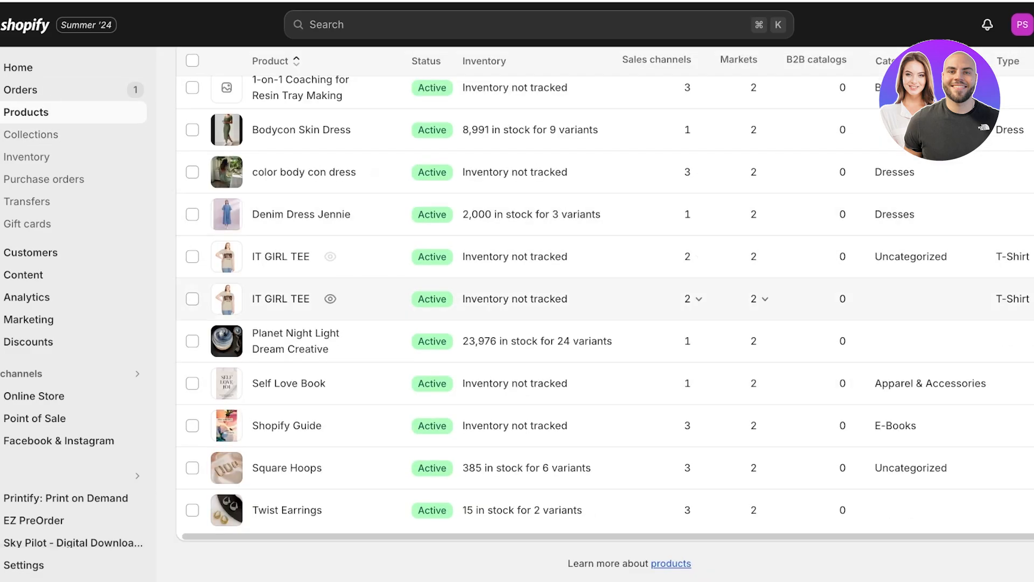
pyautogui.scroll(3, 345, 302)
pyautogui.click(32, 134)
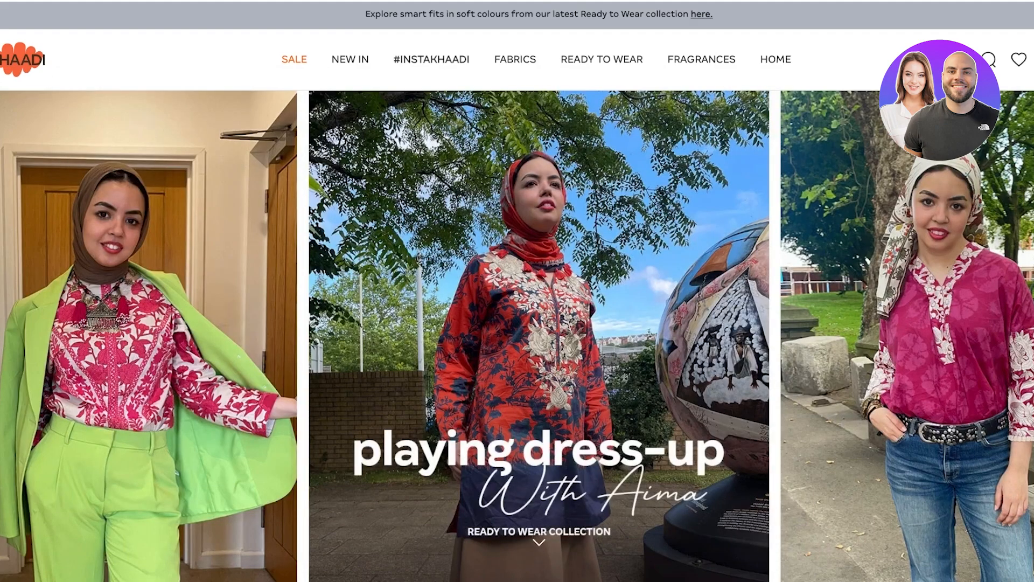
# - Switch to the Khaadi store website and browse its New In Ready to Wear category as a collection example
pyautogui.moveTo(776, 59)
pyautogui.moveTo(702, 59)
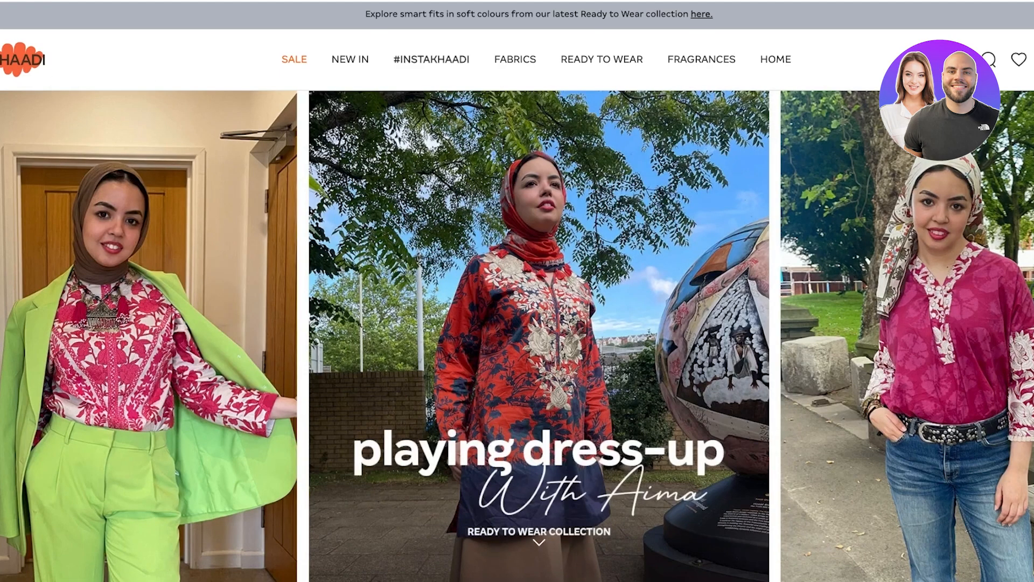
pyautogui.moveTo(351, 59)
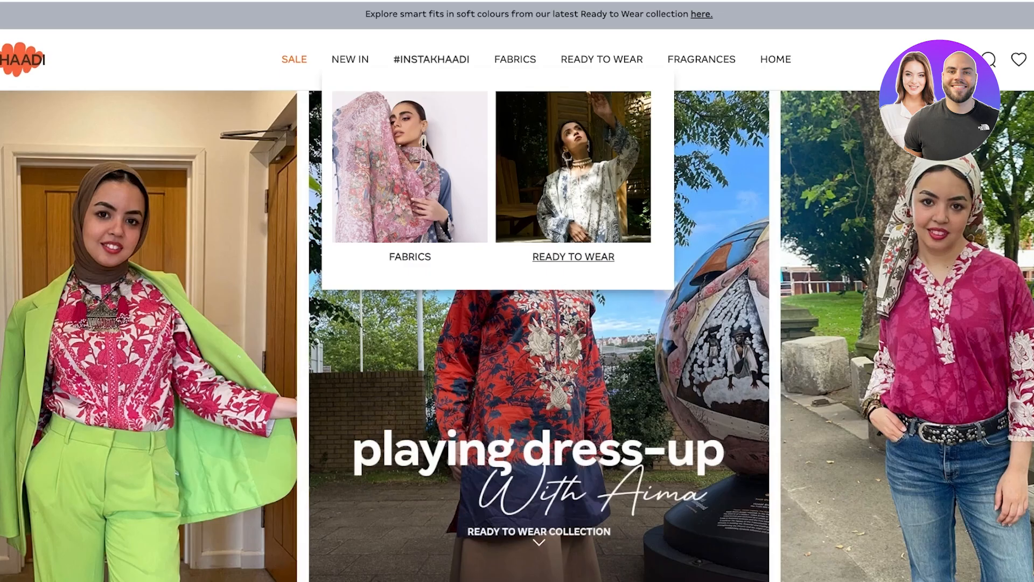
pyautogui.click(574, 256)
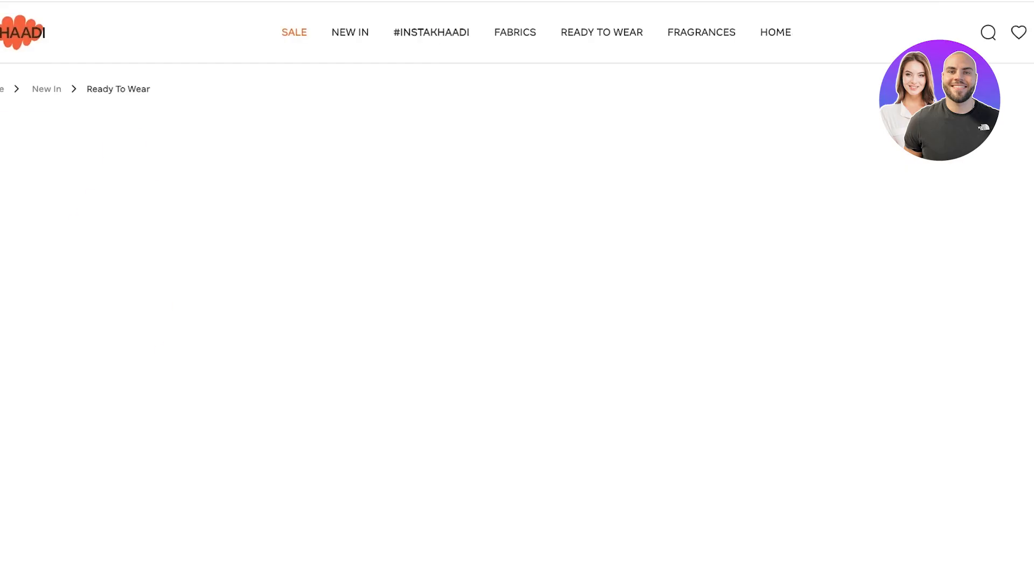
pyautogui.scroll(-10, 518, 291)
pyautogui.scroll(-6, 517, 291)
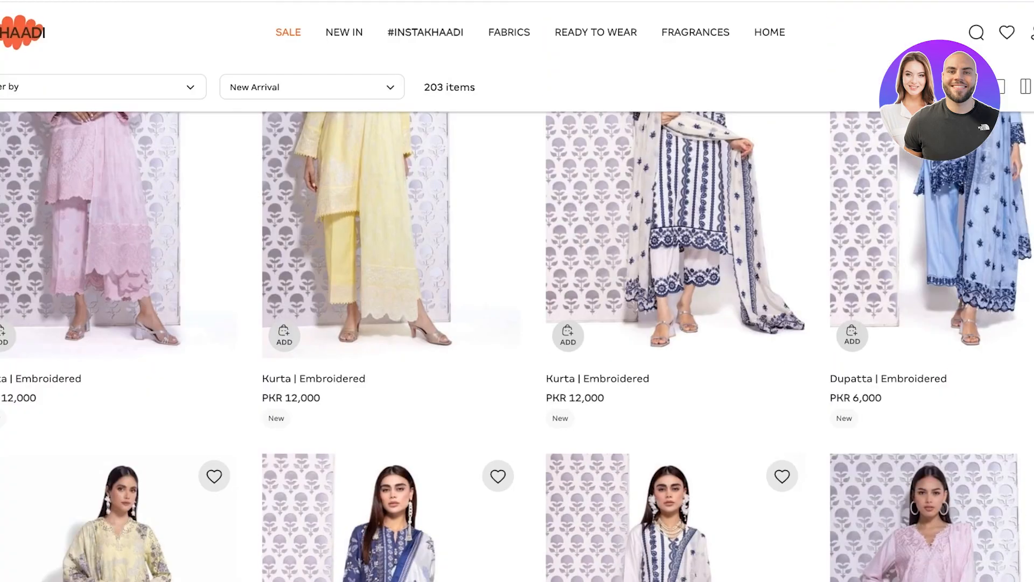
pyautogui.scroll(15, 517, 291)
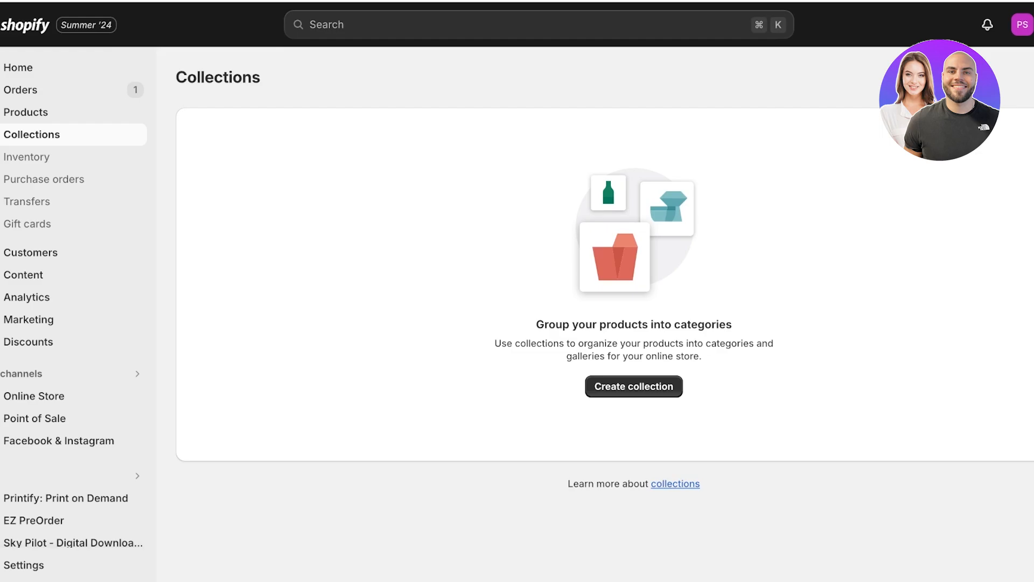
# - Start a new collection in Shopify and title it Clothing
pyautogui.click(633, 387)
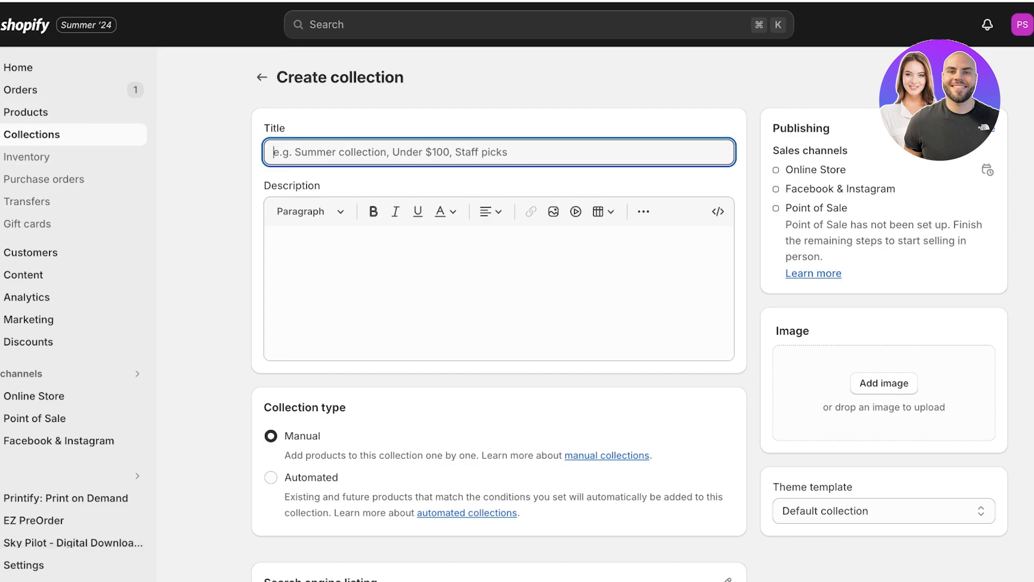
pyautogui.write('W')
pyautogui.press('BackSpace')
pyautogui.write('Clothing')
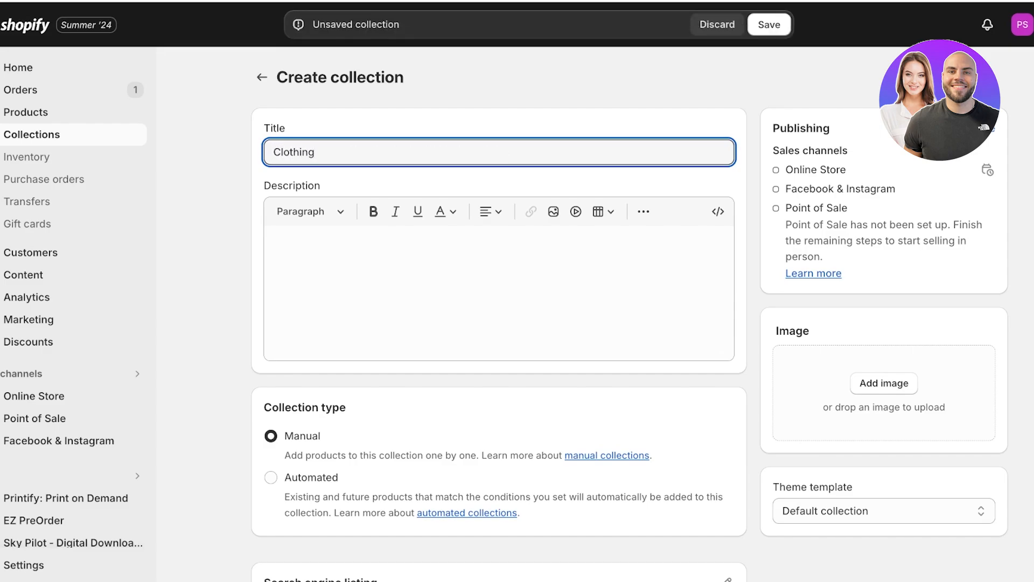
pyautogui.click(769, 25)
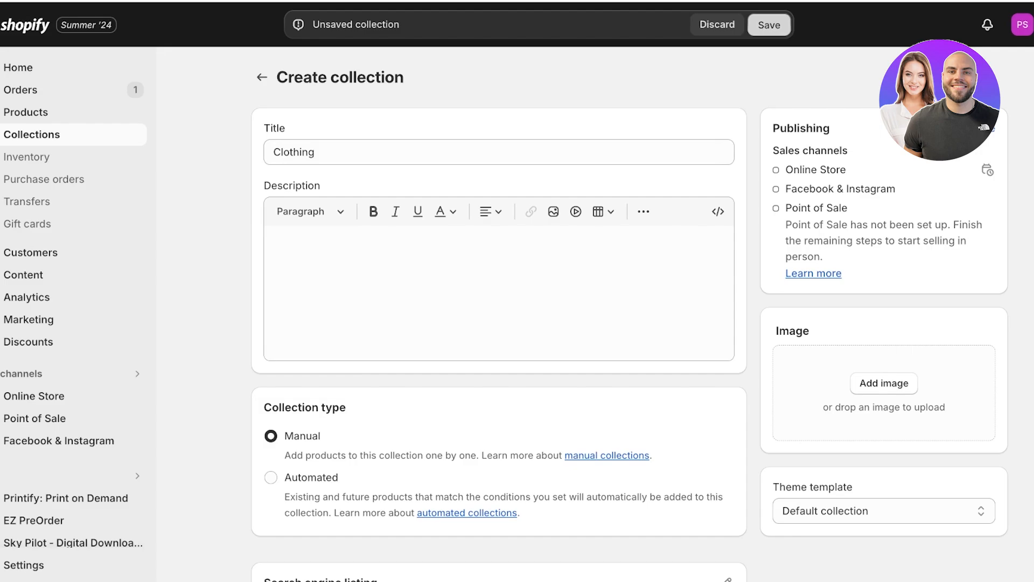
# - Try the Automated collection type, browse the product tags available for its condition, and return the type to Manual
pyautogui.scroll(-2, 631, 323)
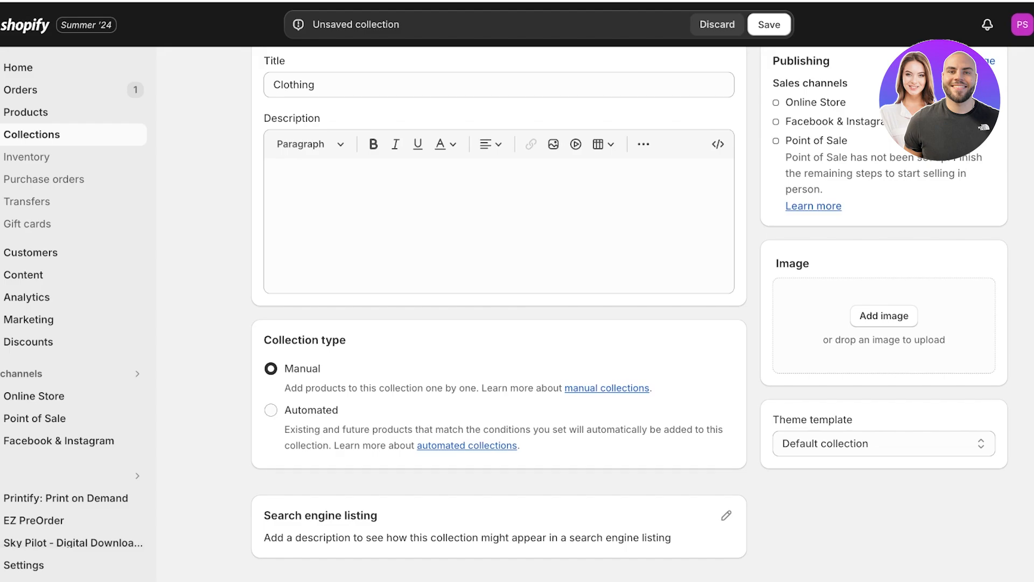
pyautogui.click(271, 410)
pyautogui.scroll(-3, 499, 378)
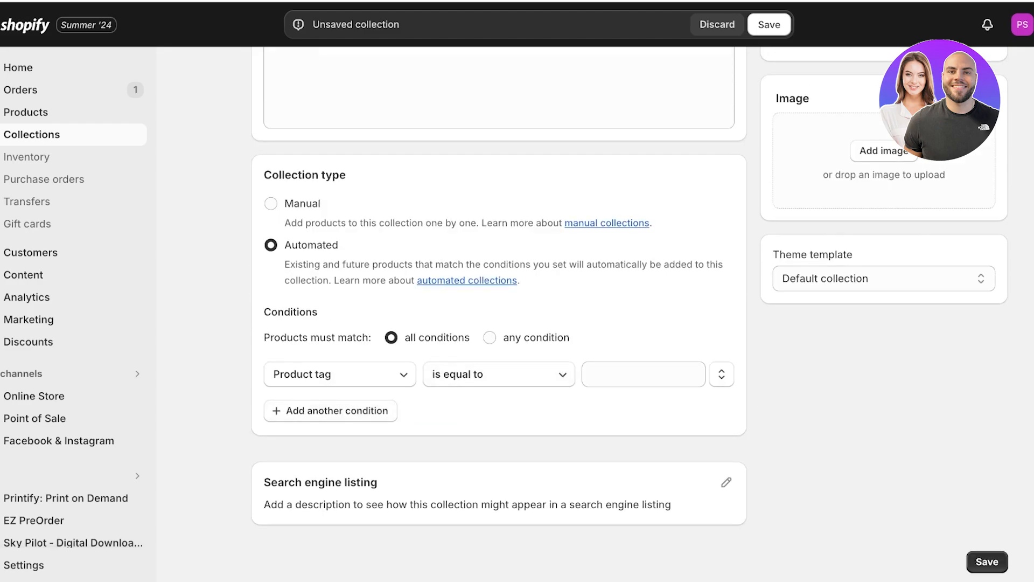
pyautogui.click(644, 374)
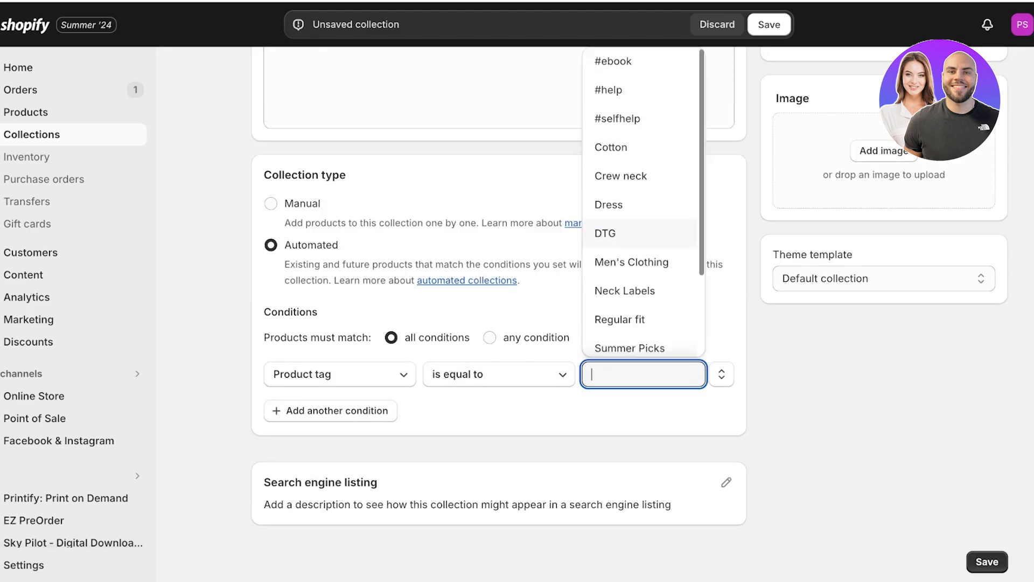
pyautogui.scroll(-2, 642, 340)
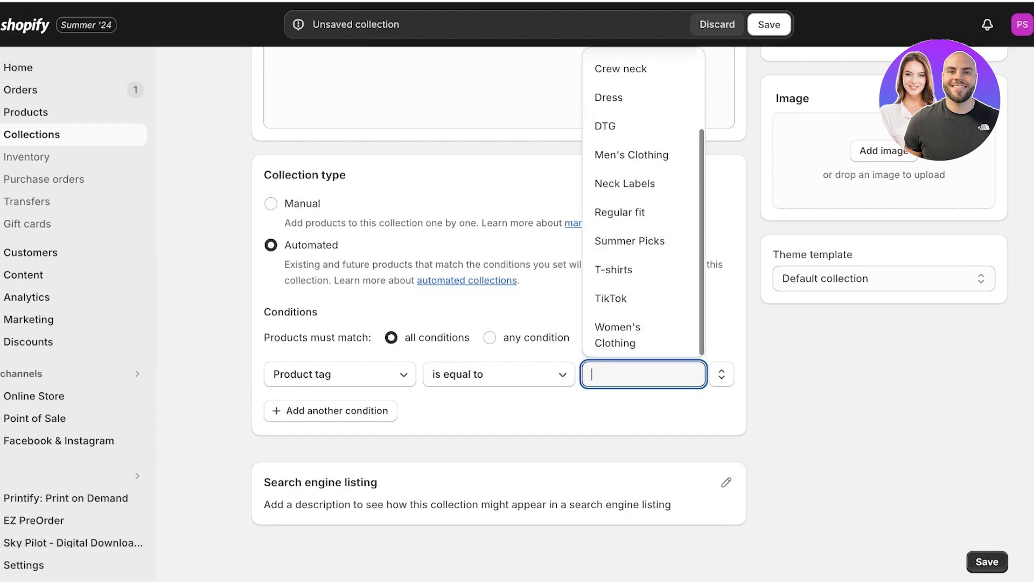
pyautogui.scroll(5, 642, 216)
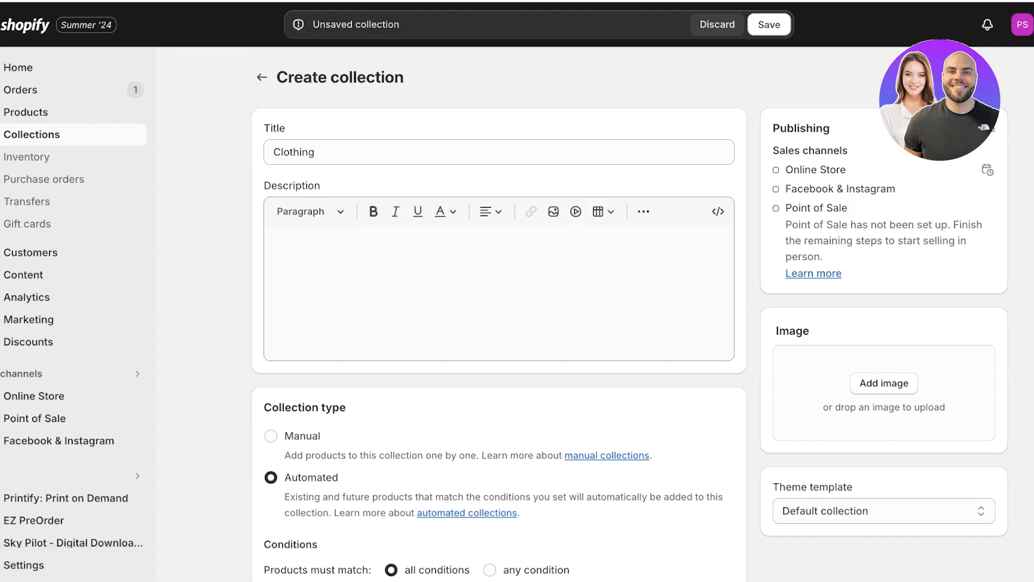
pyautogui.scroll(-4, 499, 324)
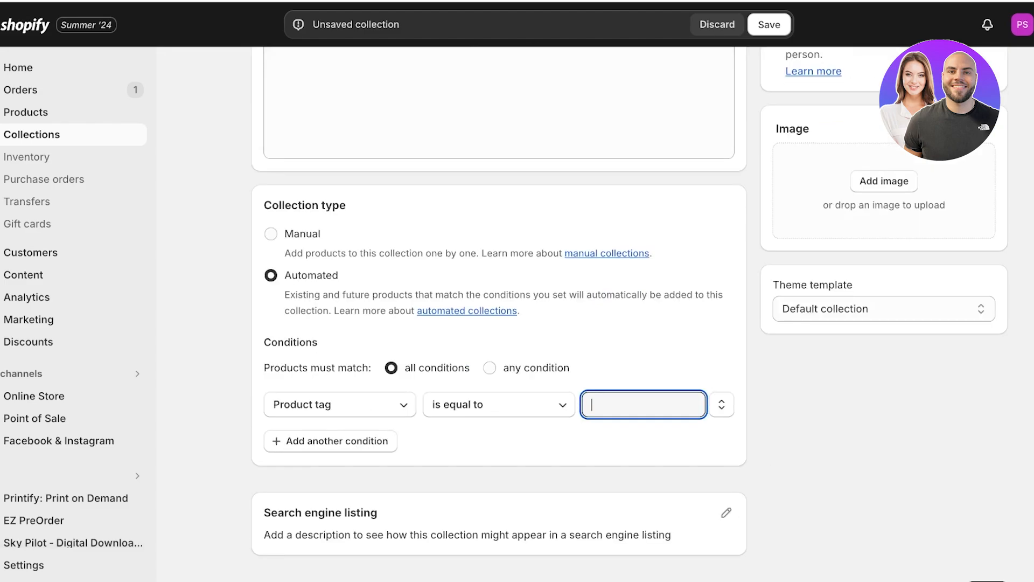
pyautogui.click(271, 233)
pyautogui.scroll(2, 499, 323)
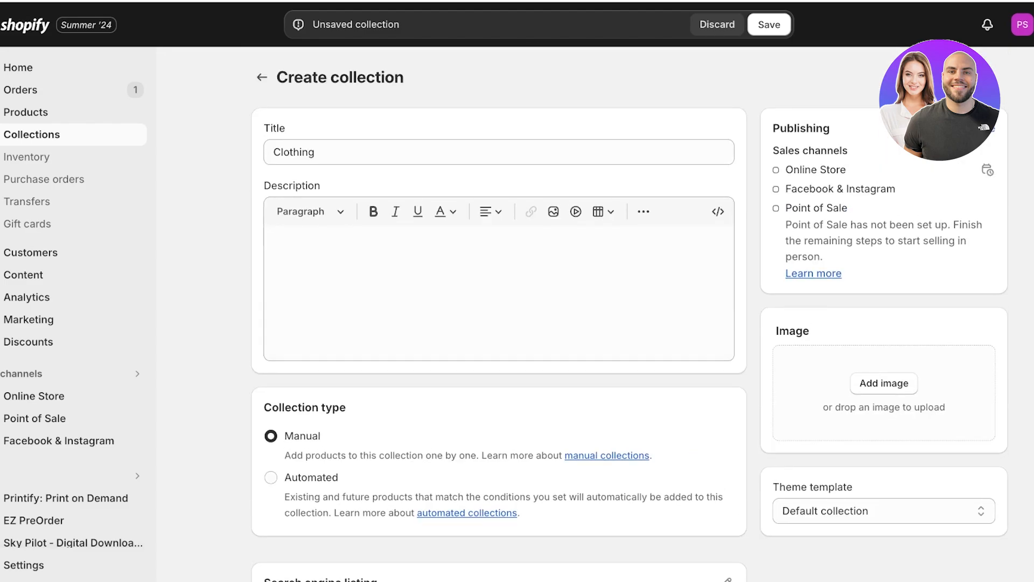
# - Save the Clothing collection and add a photo of an olive two-piece outfit as its image
pyautogui.click(769, 24)
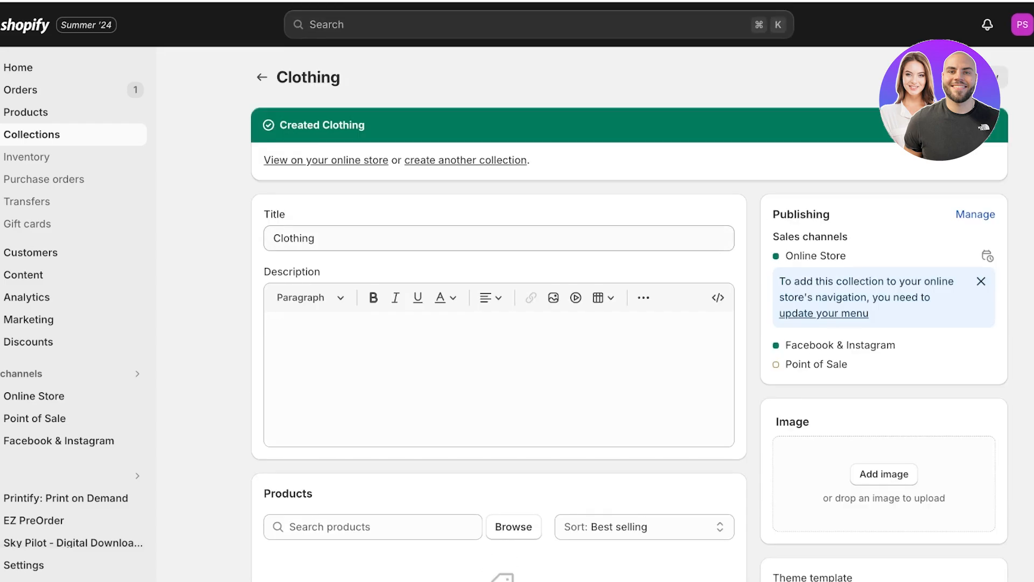
pyautogui.scroll(-3, 499, 323)
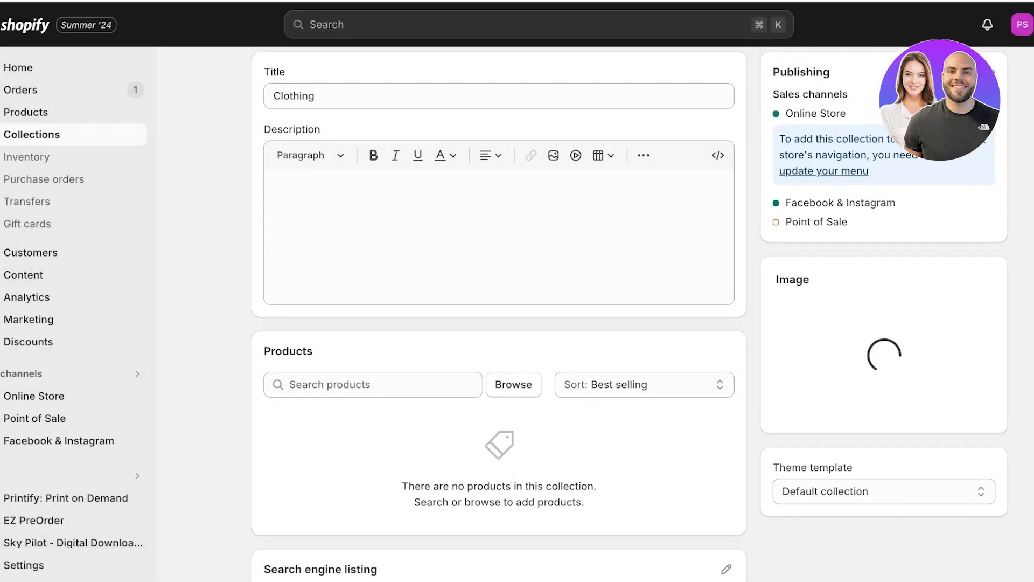
pyautogui.scroll(-2, 629, 314)
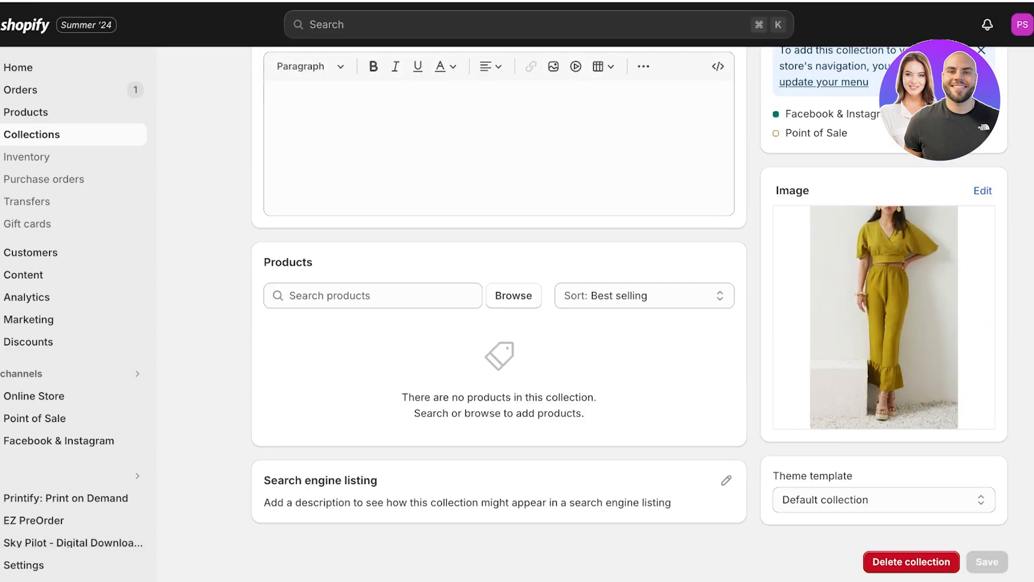
pyautogui.click(884, 500)
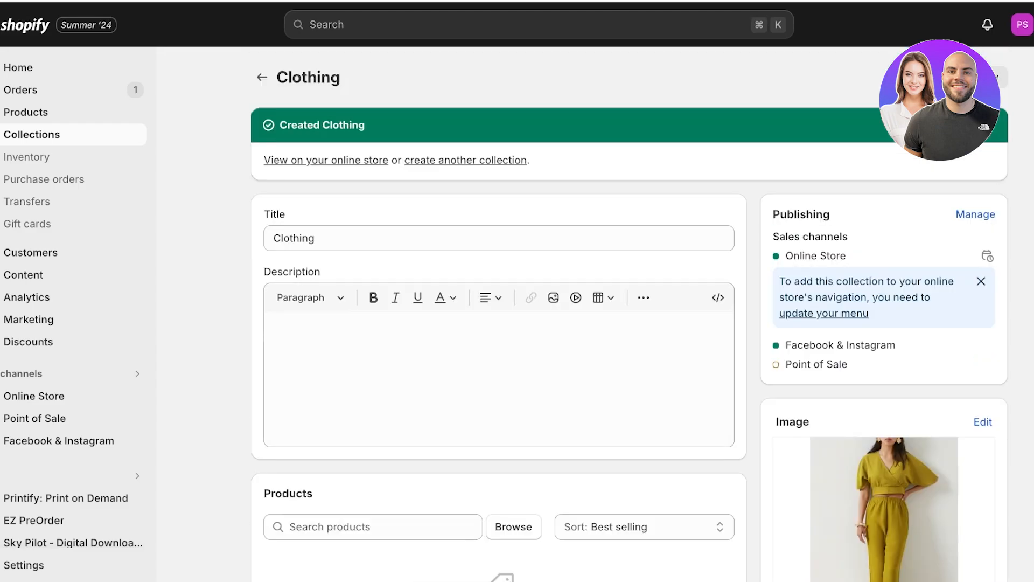
# - Create another manual collection titled Accessories with a lip gloss photo as its image, and save it
pyautogui.click(465, 160)
pyautogui.click(466, 153)
pyautogui.write('A')
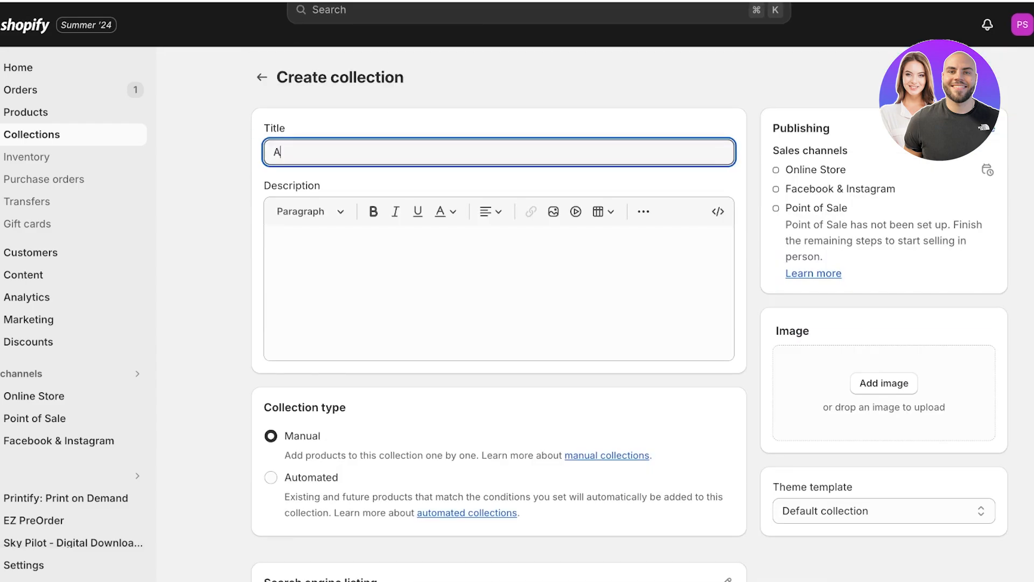
pyautogui.write('ccessories')
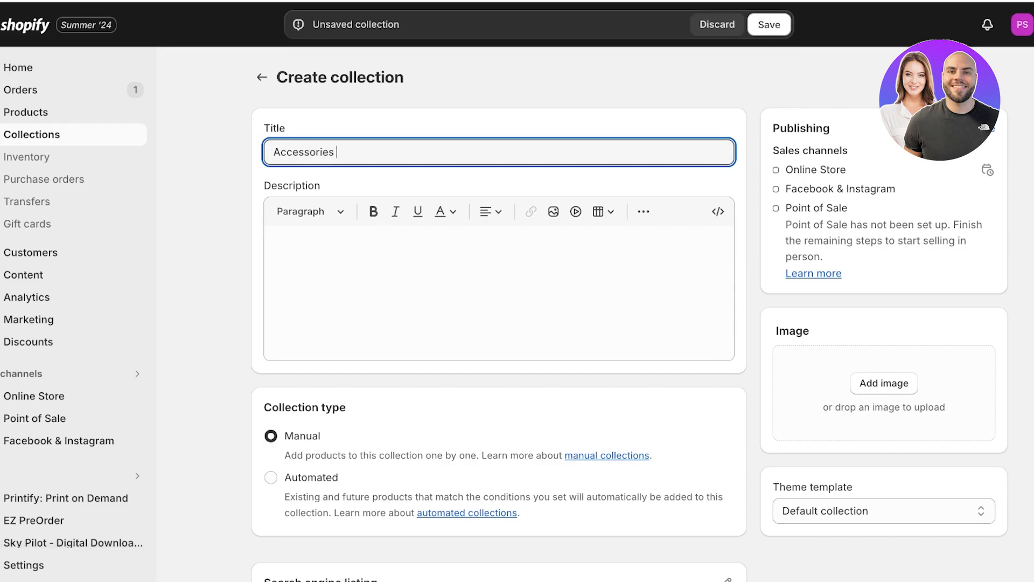
pyautogui.press('Tab')
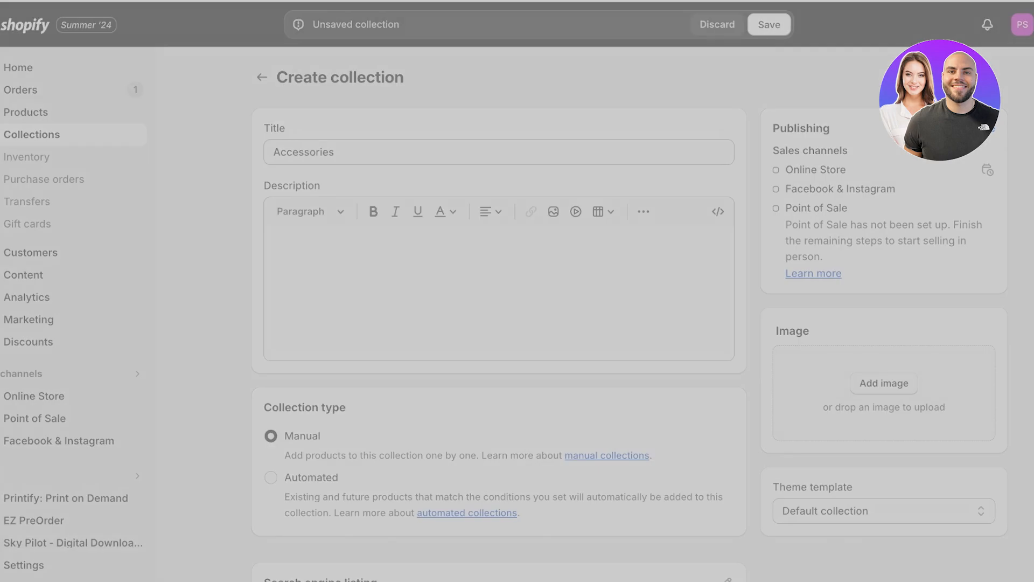
pyautogui.scroll(-2, 499, 313)
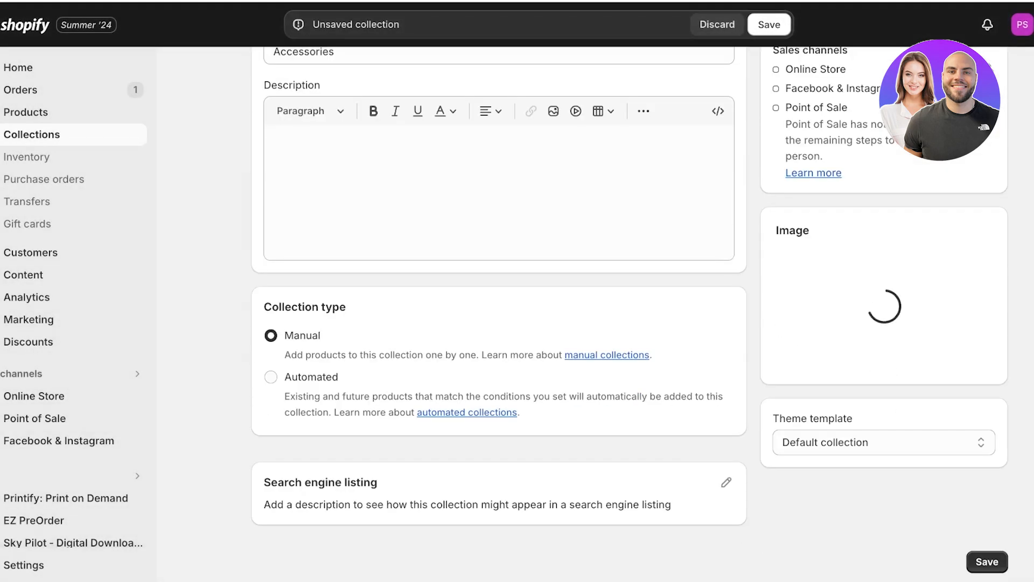
pyautogui.scroll(-1, 499, 312)
pyautogui.click(987, 562)
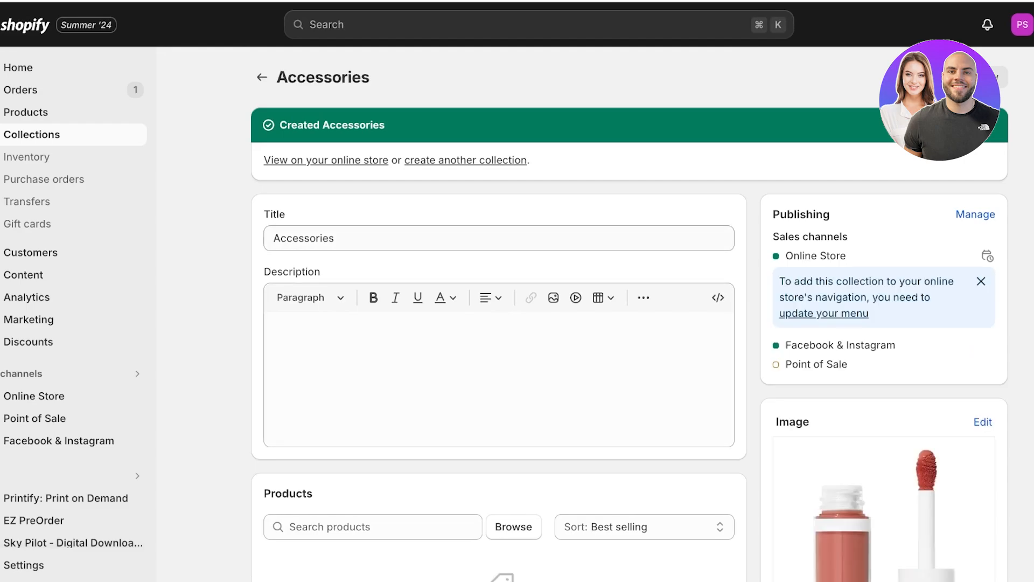
# - Create another manual collection titled Dresses, upload an image for it, and save it
pyautogui.click(335, 238)
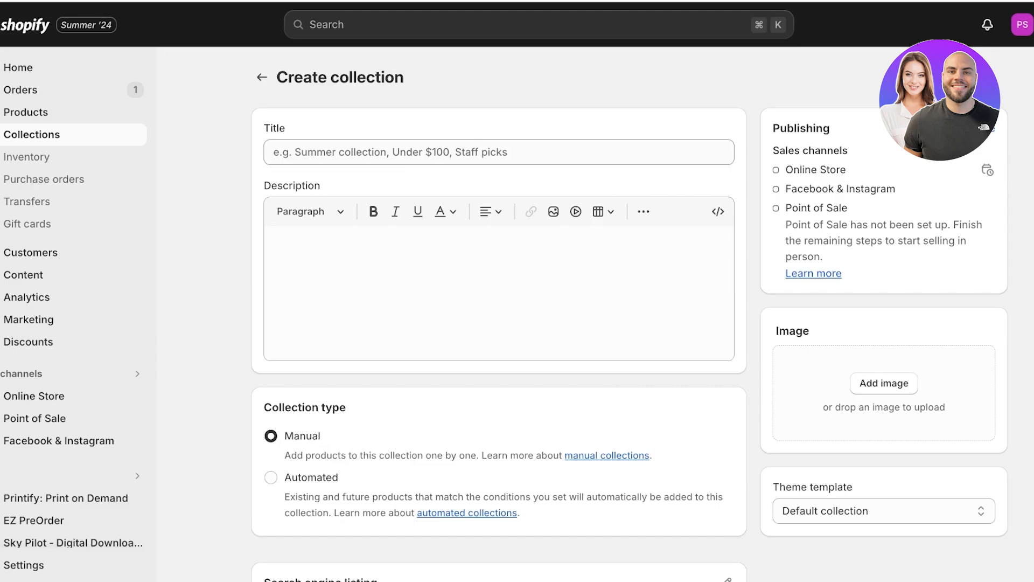
pyautogui.click(388, 152)
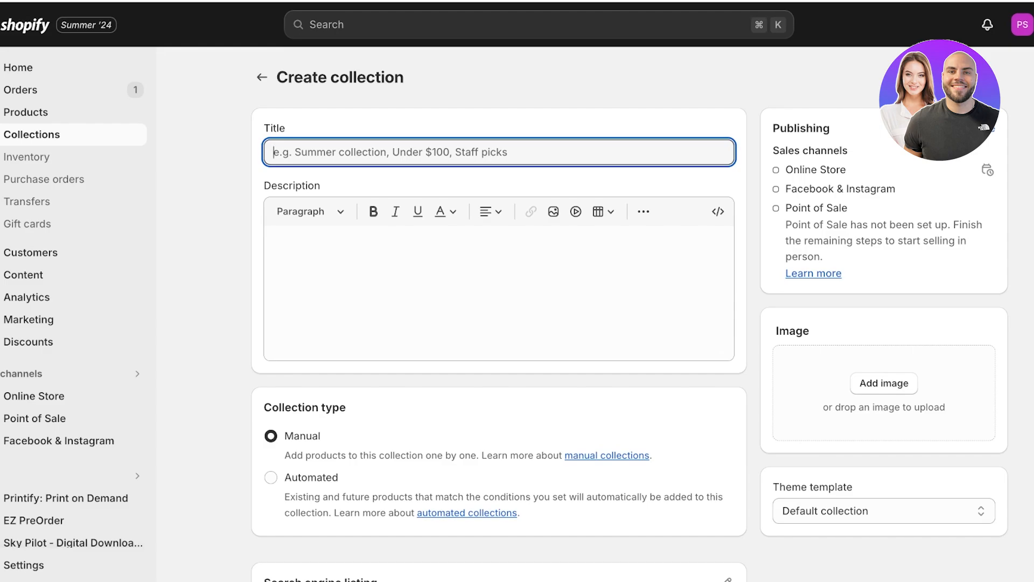
pyautogui.write('Dresses')
pyautogui.scroll(-2, 499, 313)
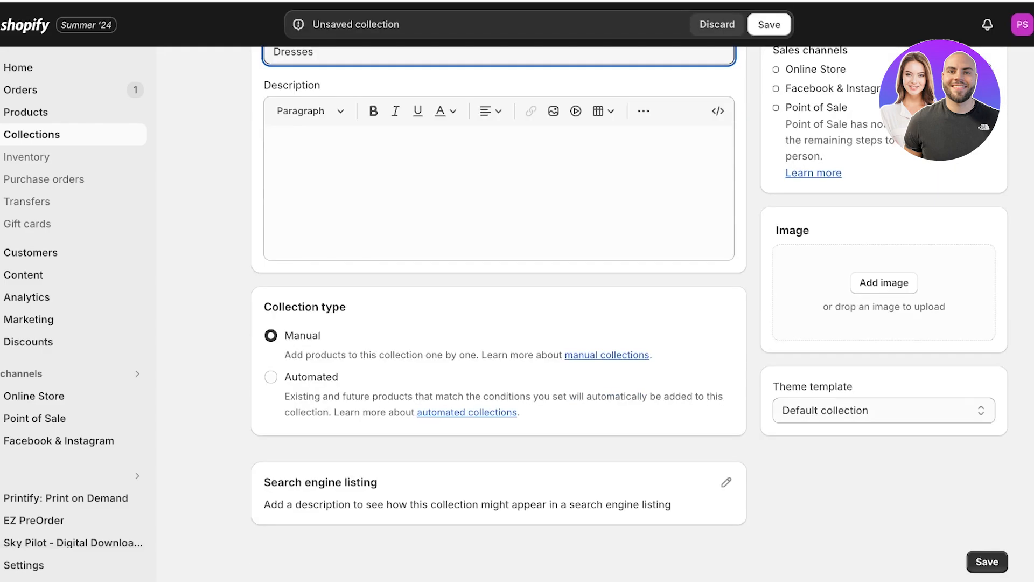
pyautogui.click(884, 283)
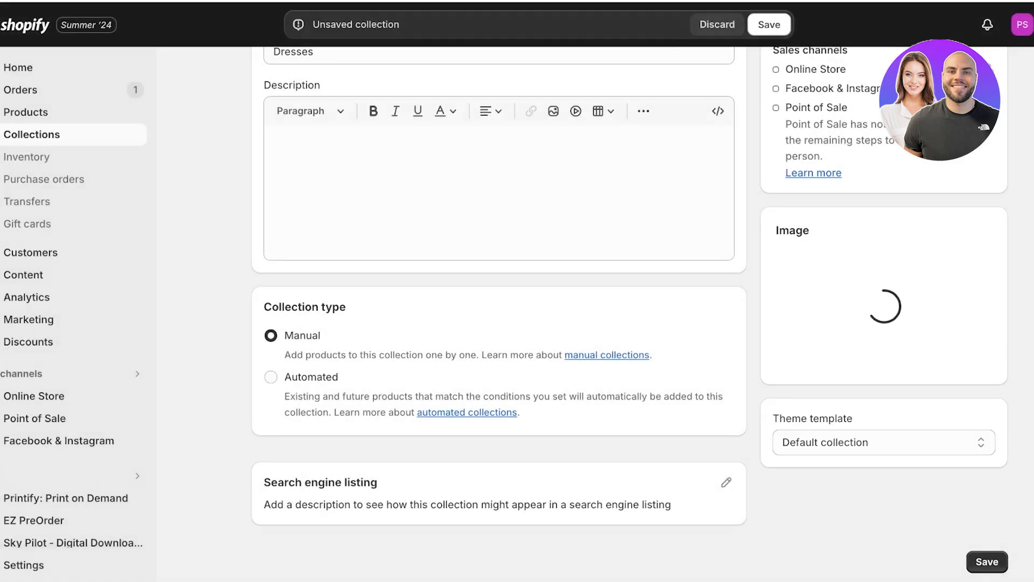
pyautogui.click(987, 562)
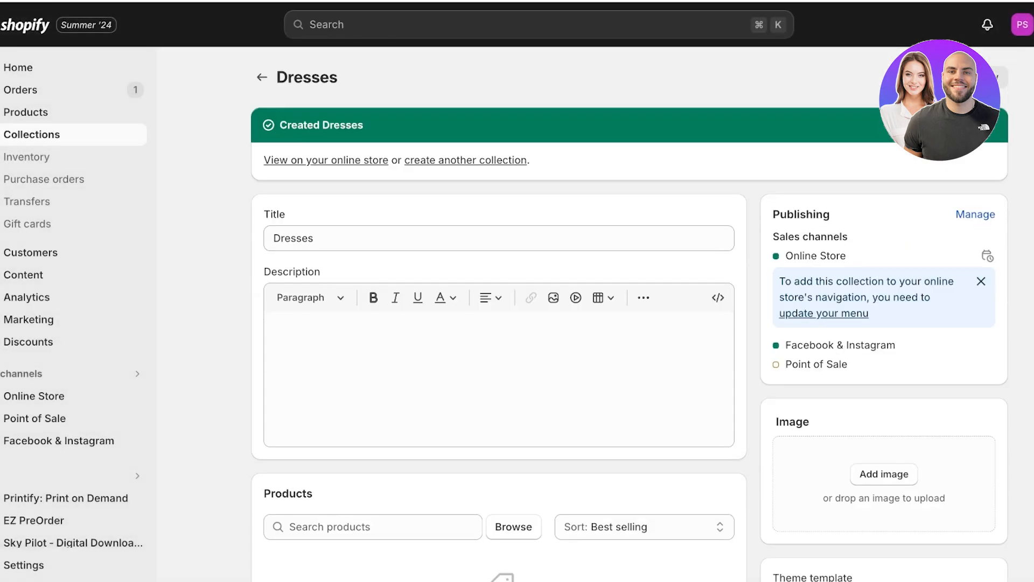
# - Create another manual collection titled Tshirts, try to add an image for it, and save it
pyautogui.click(460, 160)
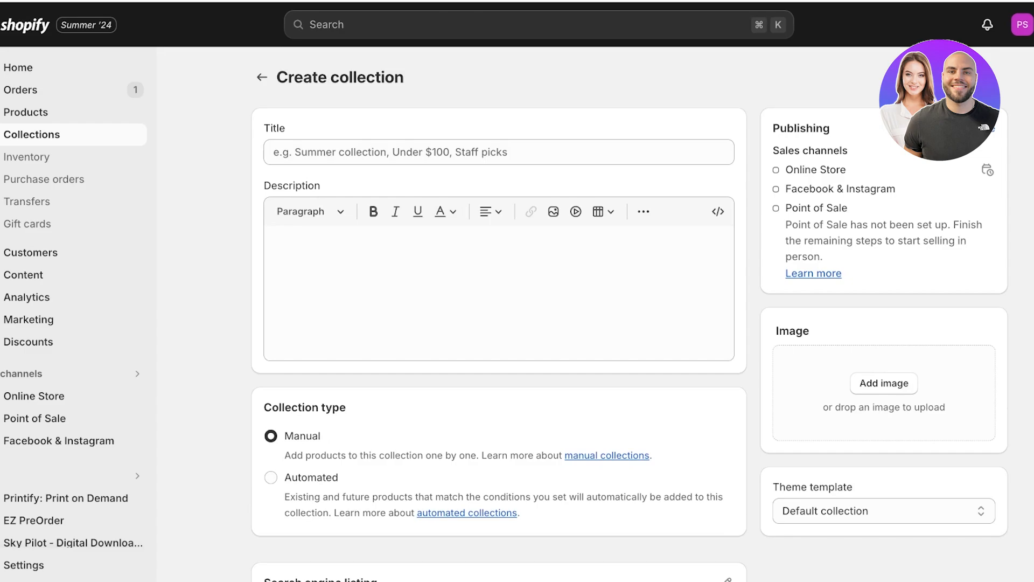
pyautogui.click(447, 152)
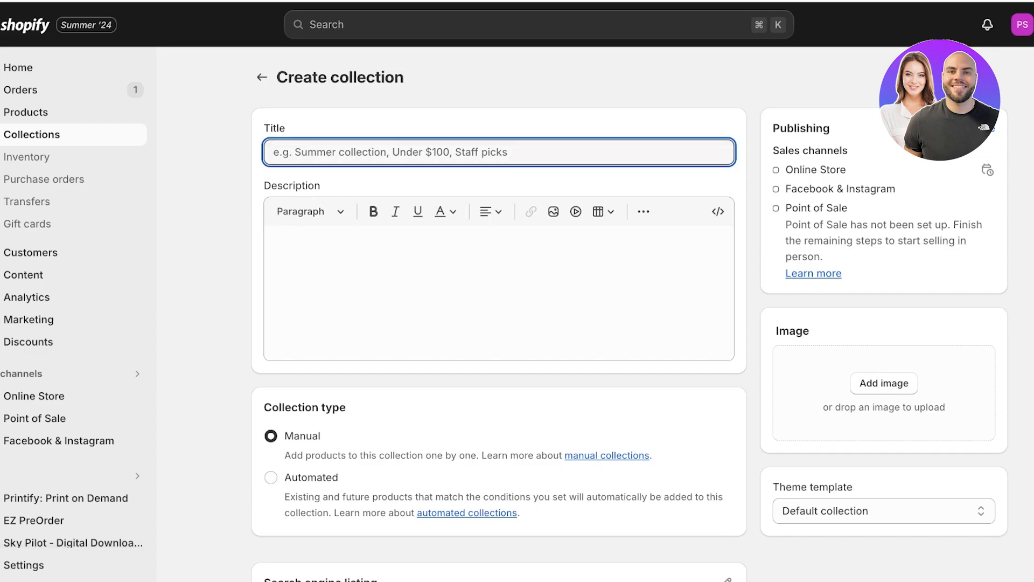
pyautogui.write('A')
pyautogui.press('BackSpace')
pyautogui.write('Tshirts')
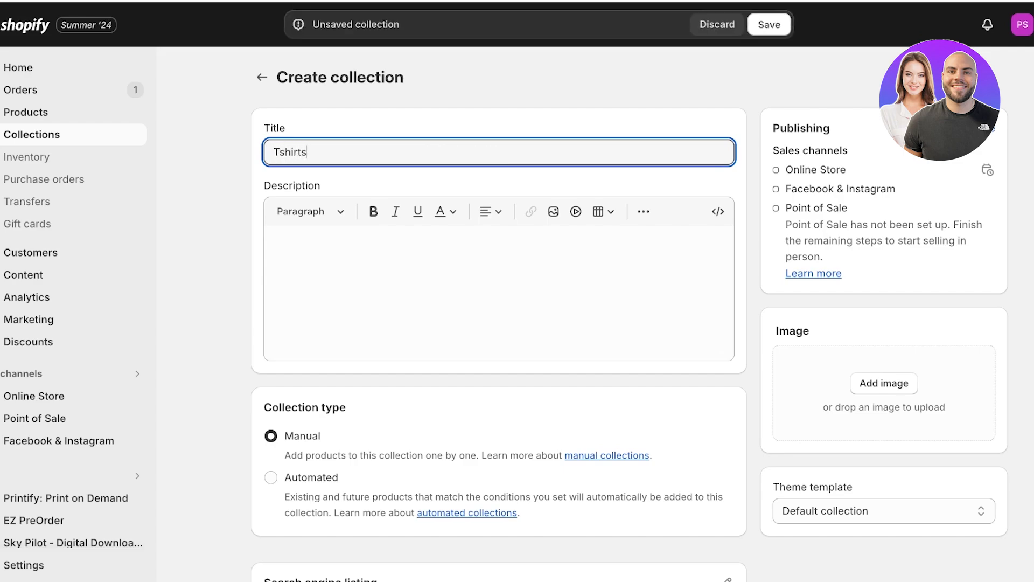
pyautogui.click(884, 383)
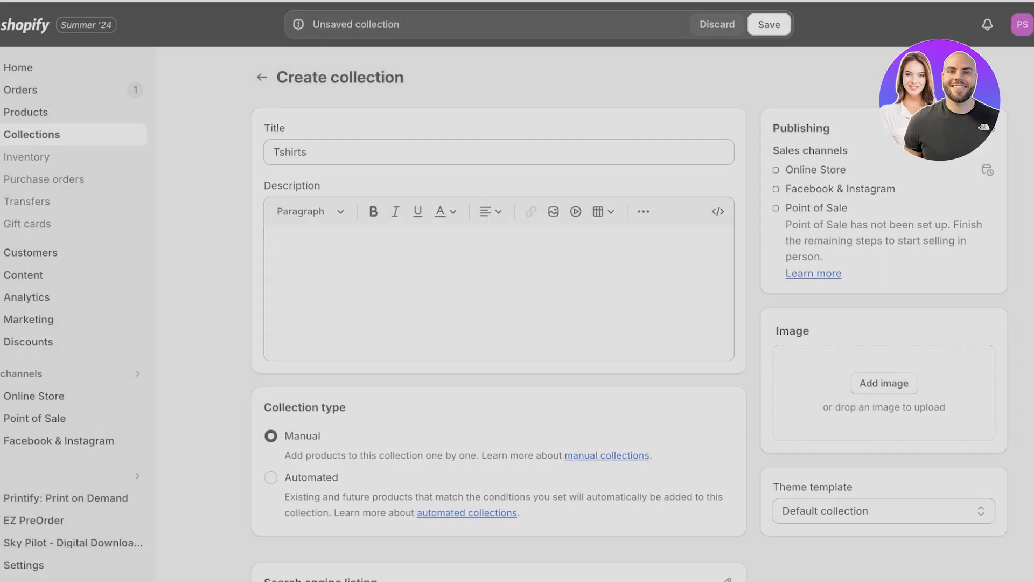
pyautogui.scroll(-2, 539, 324)
pyautogui.click(987, 562)
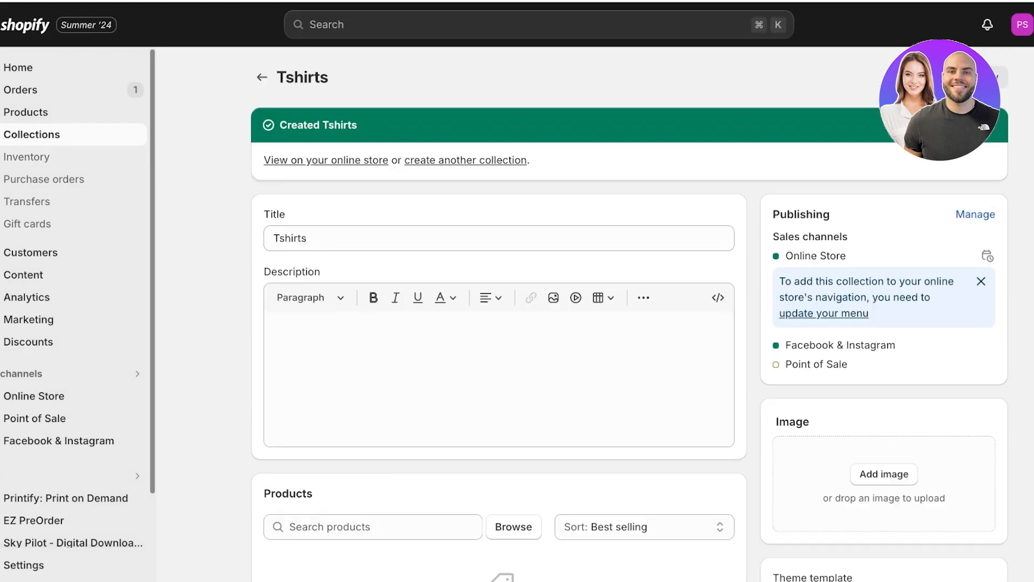
# - From the collections list, create another manual collection titled Summer Volume 1 and save it
pyautogui.click(32, 134)
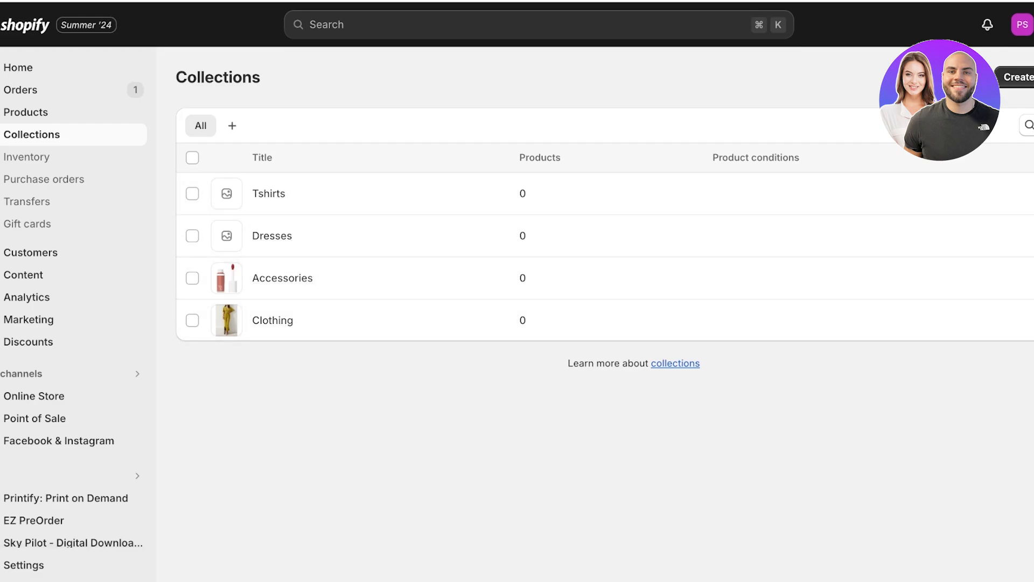
pyautogui.click(1019, 77)
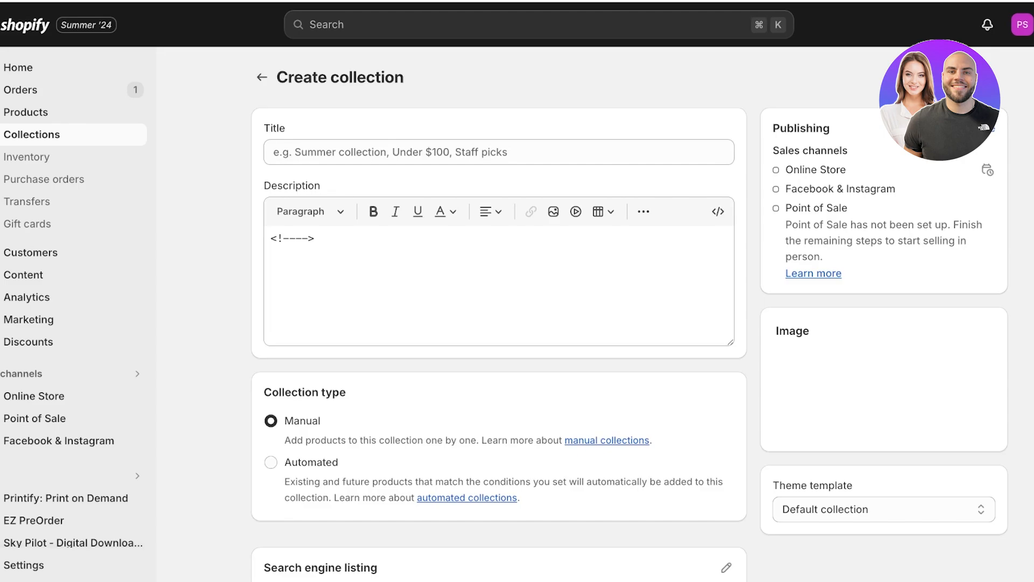
pyautogui.write('N')
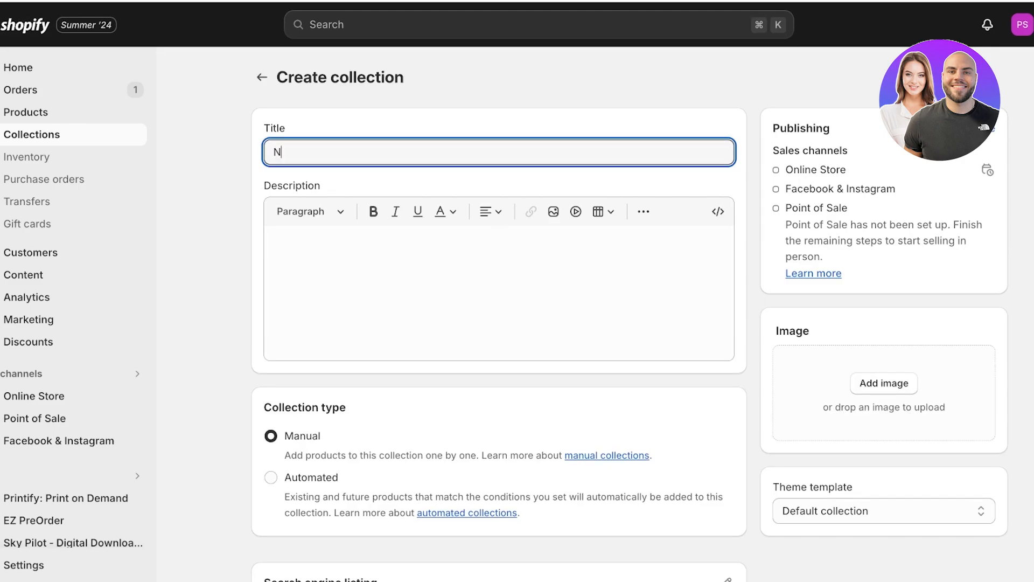
pyautogui.press('BackSpace')
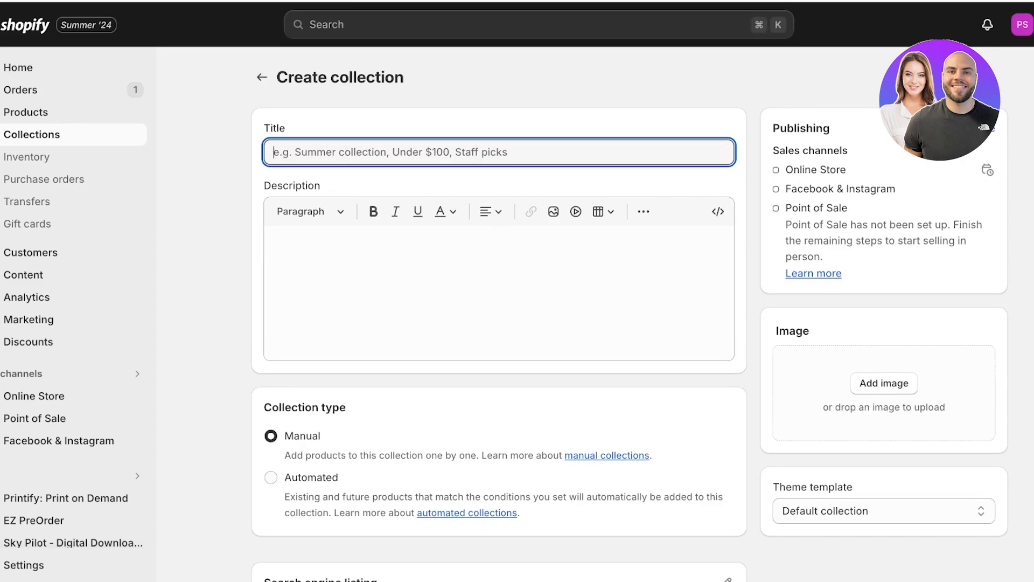
pyautogui.write('Summmer Vo')
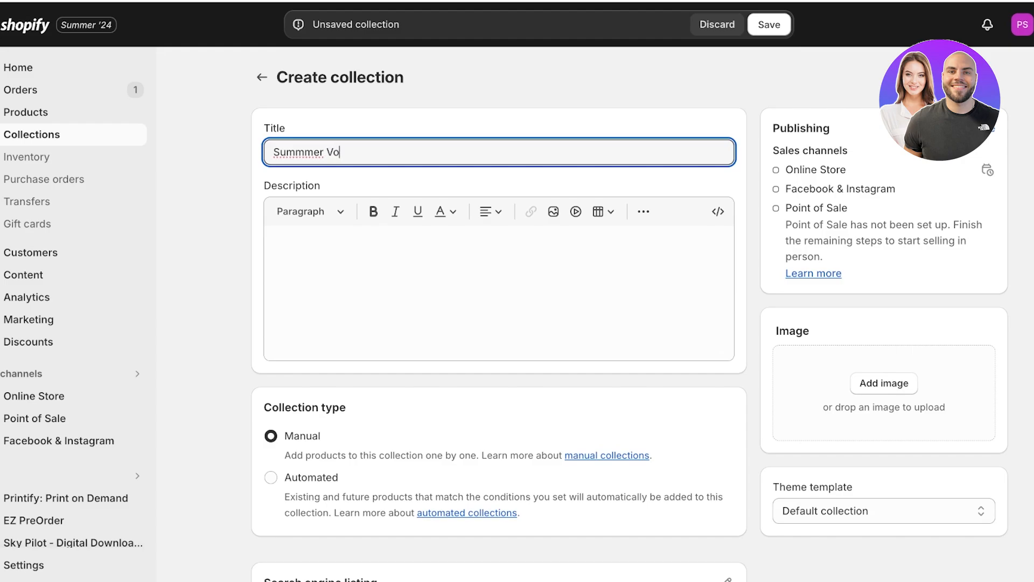
pyautogui.write('lume 1')
pyautogui.press('super+s')
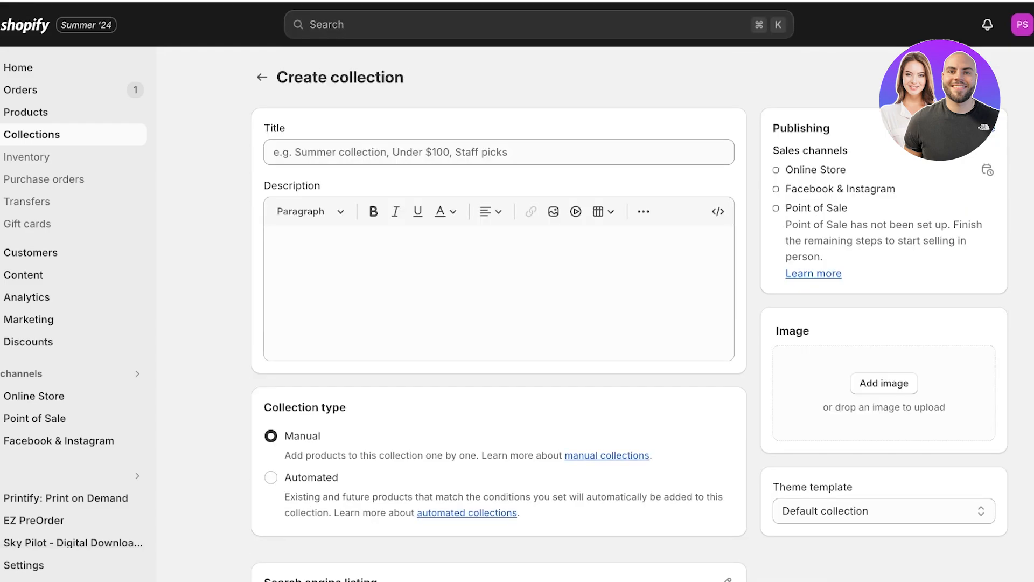
# - Create and save a manual collection titled Summer Vol. 2, dismiss its navigation notice, and return to the collections list
pyautogui.click(276, 152)
pyautogui.write('Summer ')
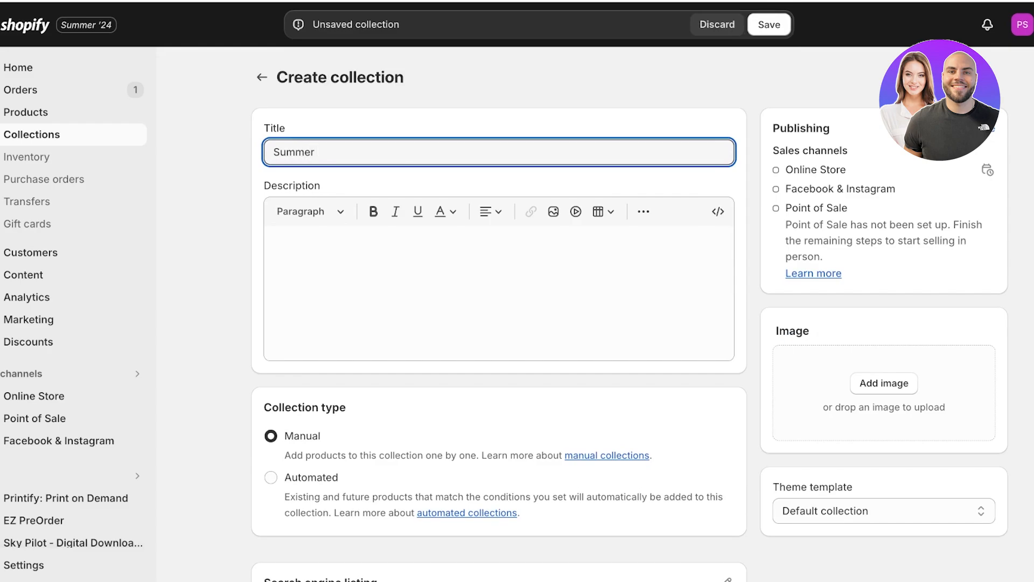
pyautogui.write('Vol. 2')
pyautogui.click(769, 25)
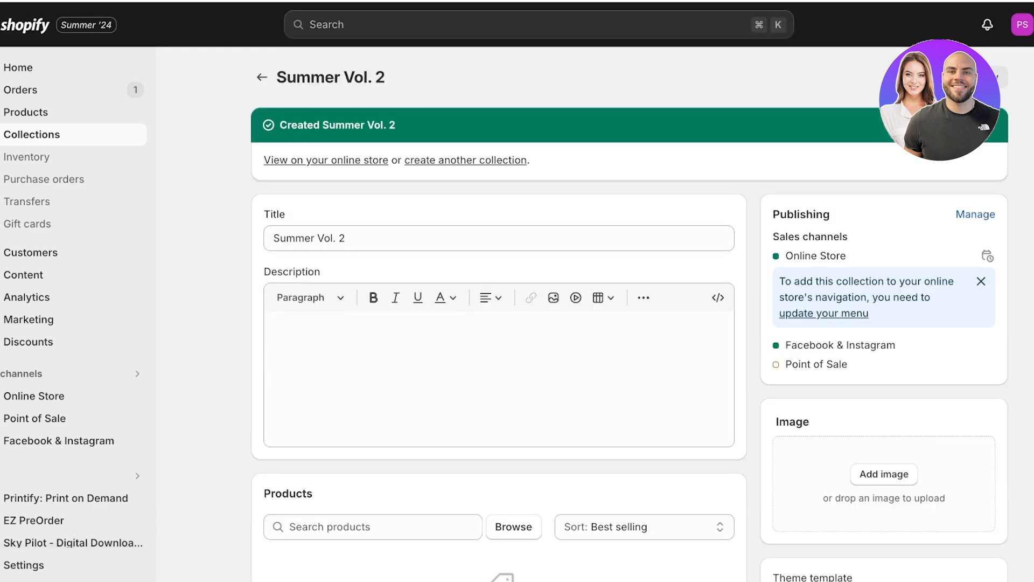
pyautogui.click(981, 281)
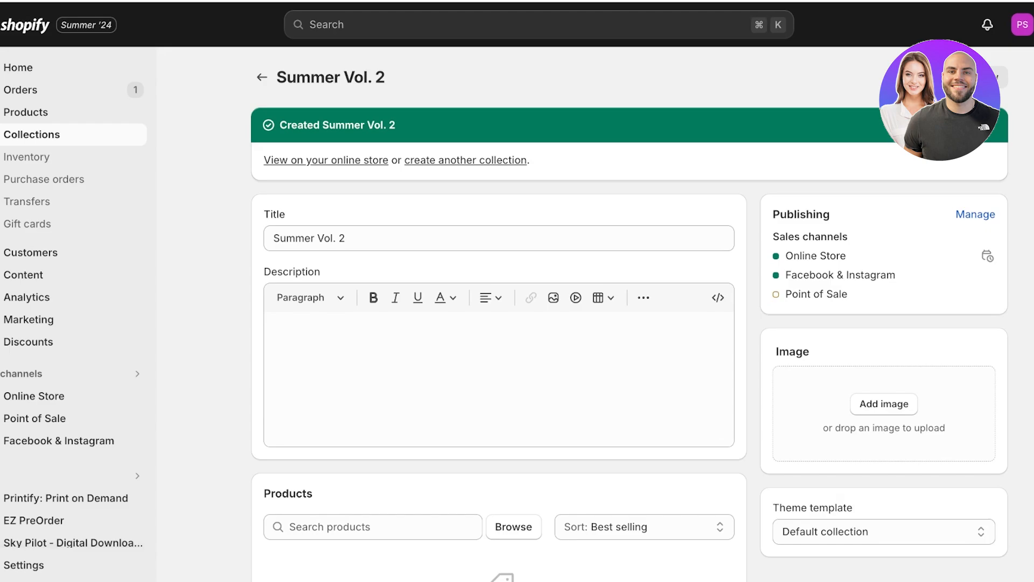
pyautogui.click(262, 77)
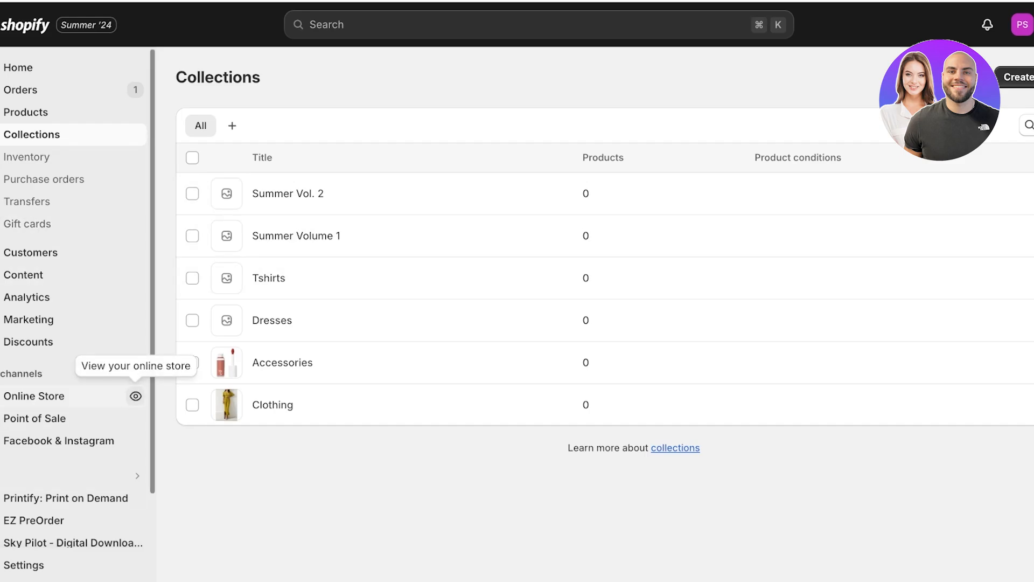
# - View the live storefront's home page and look over the online store's themes
pyautogui.click(134, 396)
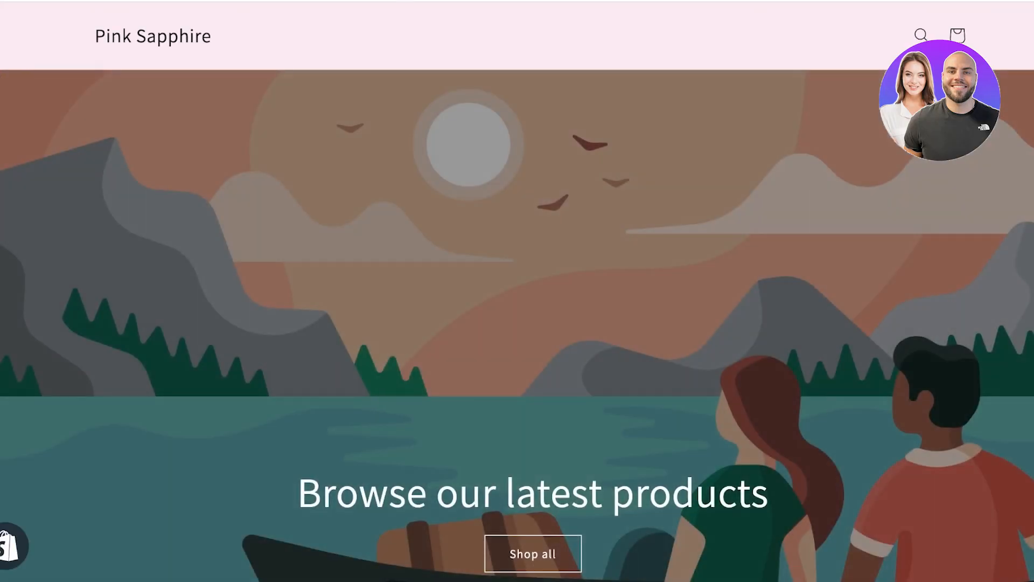
pyautogui.press('super+w')
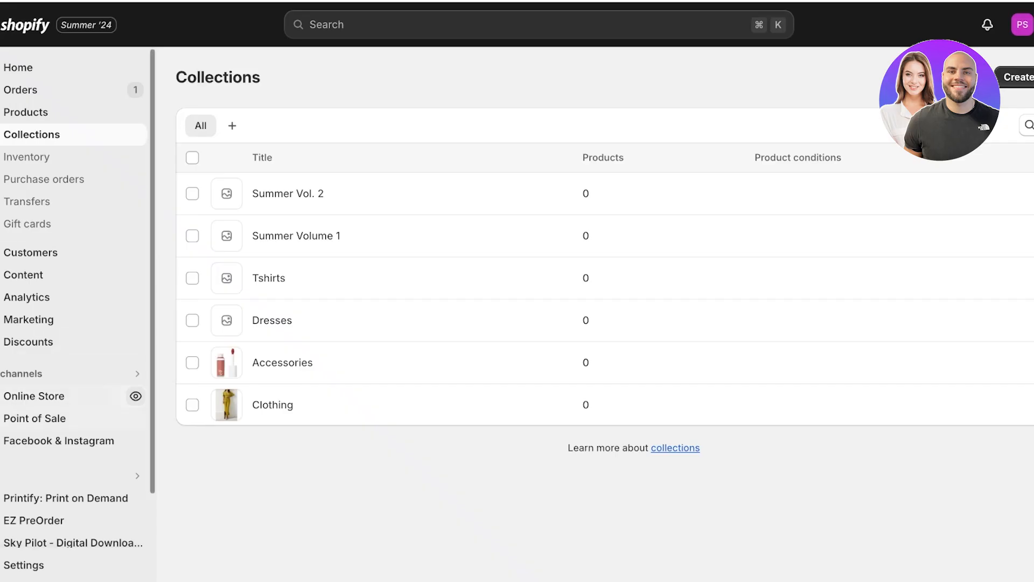
pyautogui.click(54, 396)
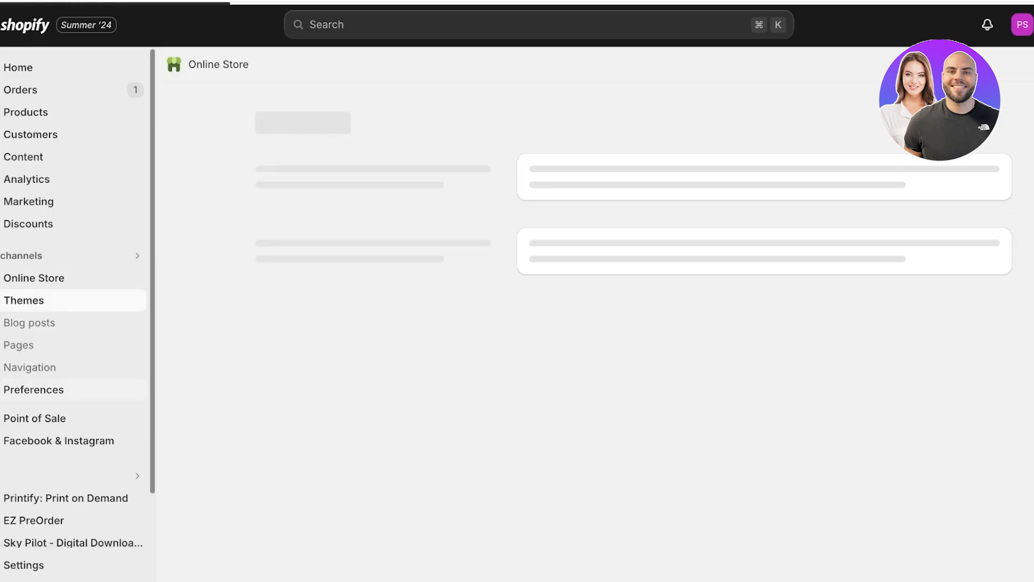
pyautogui.scroll(-4, 629, 313)
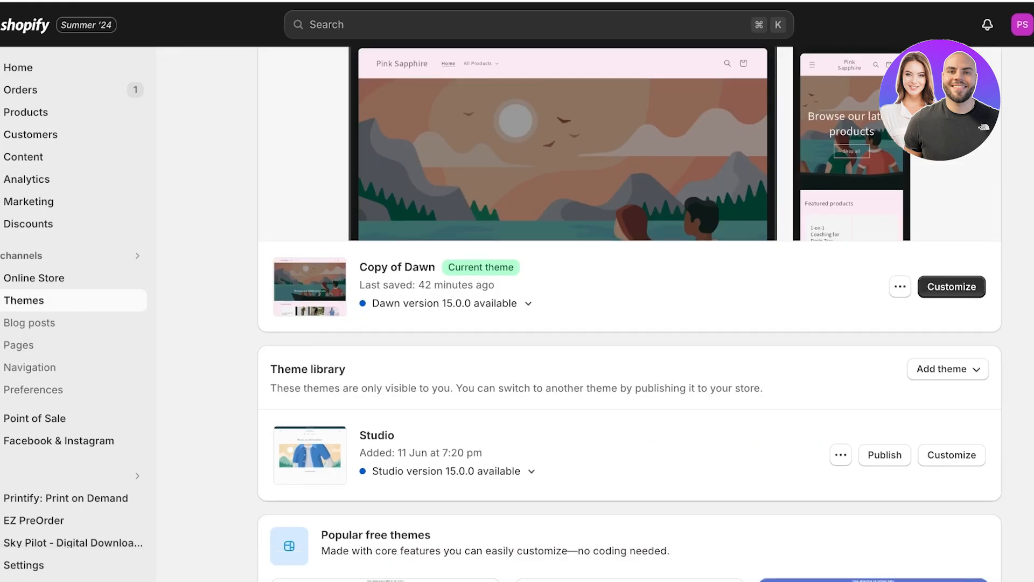
# - Remove the existing Home and Contact items from the online store's Main menu
pyautogui.click(30, 367)
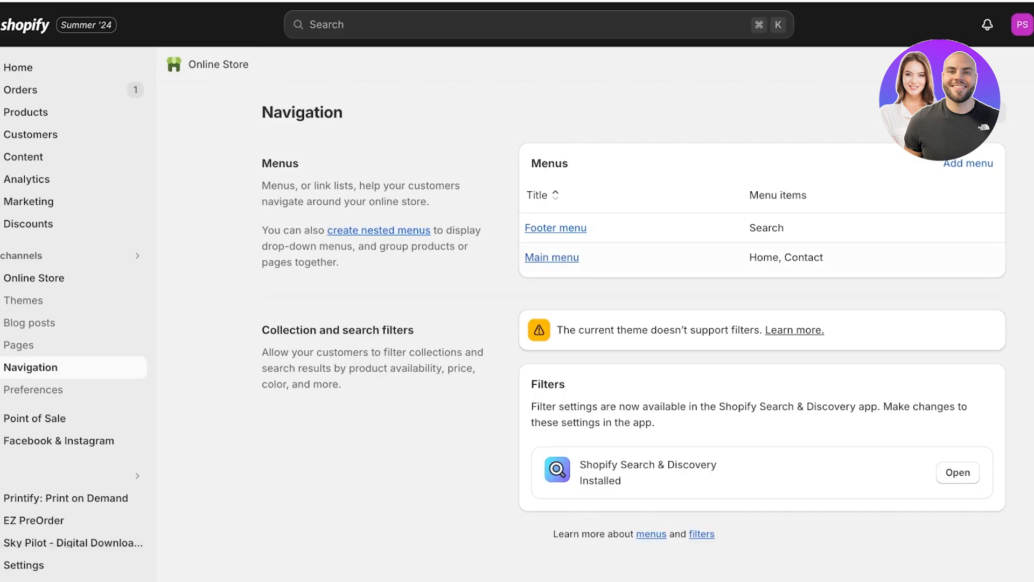
pyautogui.click(552, 258)
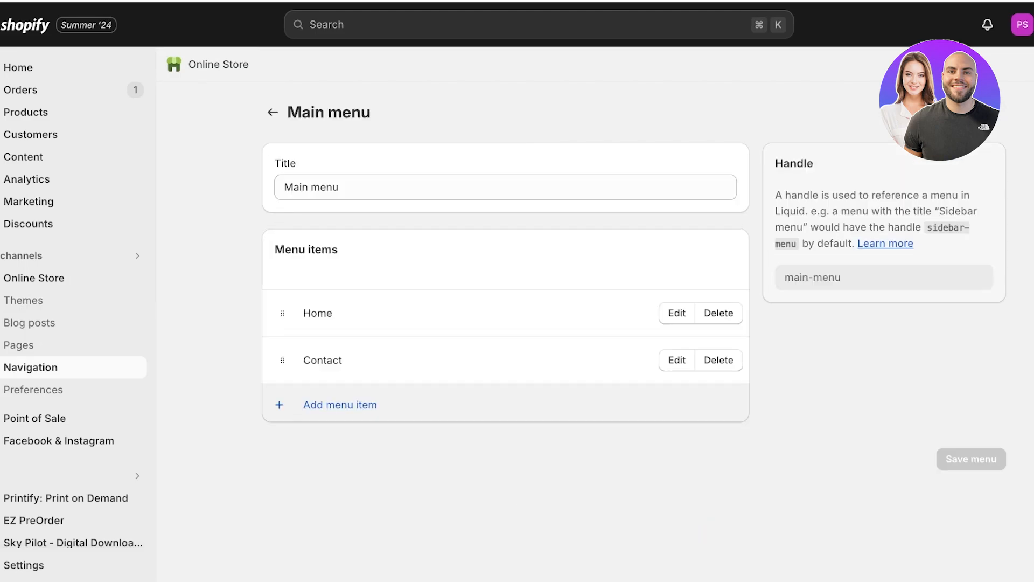
pyautogui.click(719, 313)
pyautogui.click(743, 343)
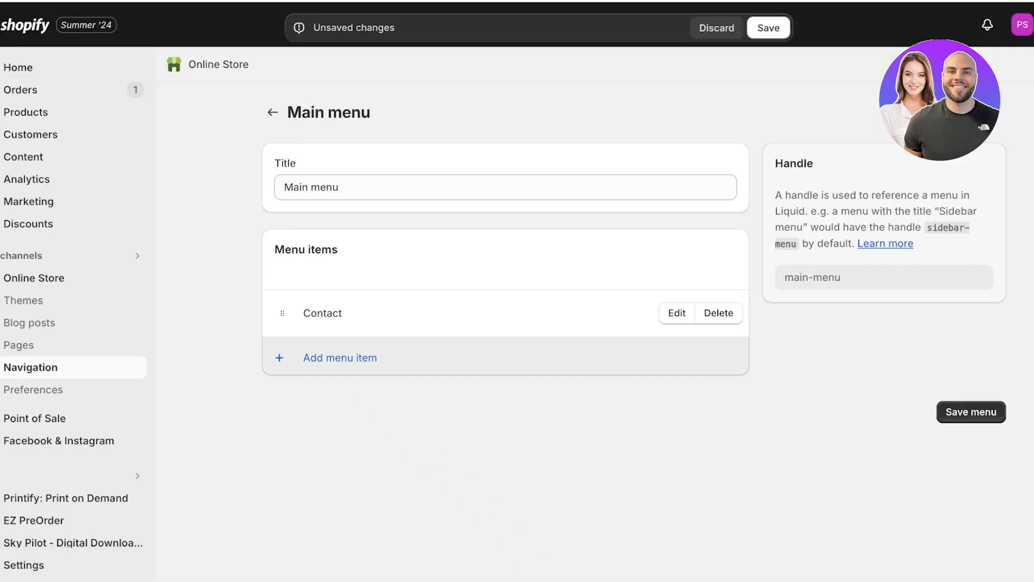
pyautogui.click(718, 360)
pyautogui.click(745, 342)
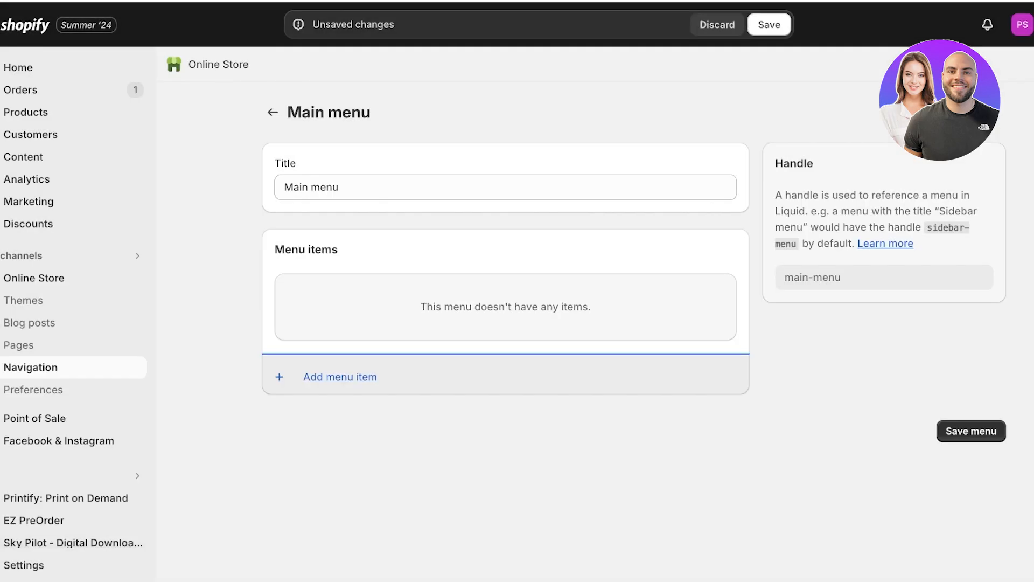
# - Add a Main menu item that links to the Home page
pyautogui.click(339, 377)
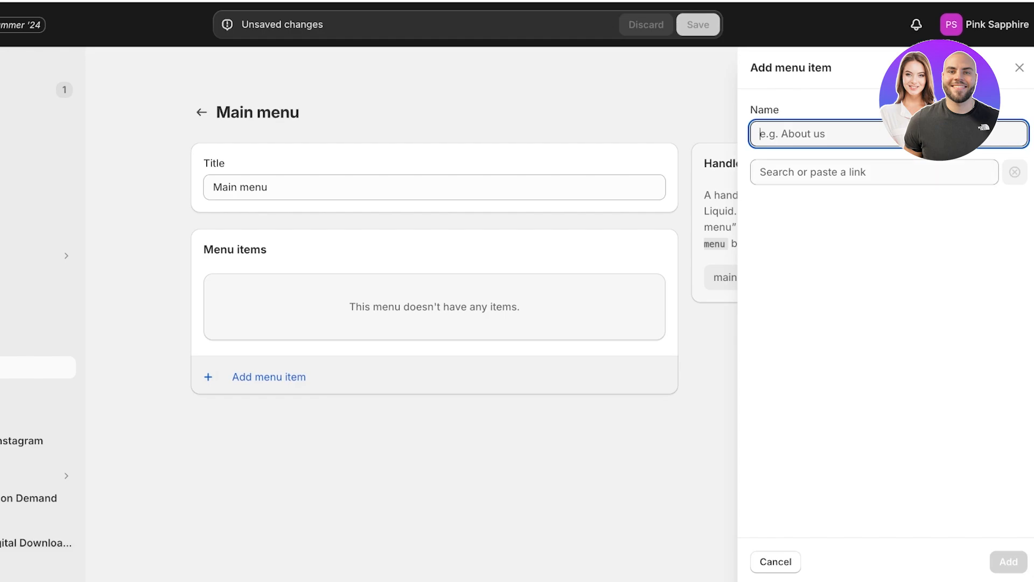
pyautogui.click(874, 172)
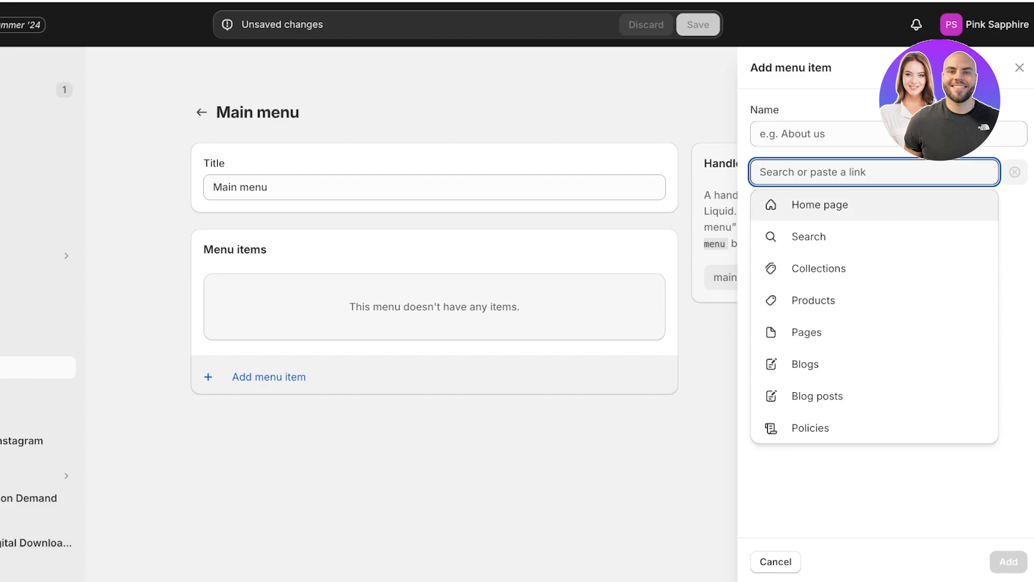
pyautogui.click(820, 204)
pyautogui.click(1009, 561)
# - Rename the Home page menu item to Home and apply the change
pyautogui.click(269, 358)
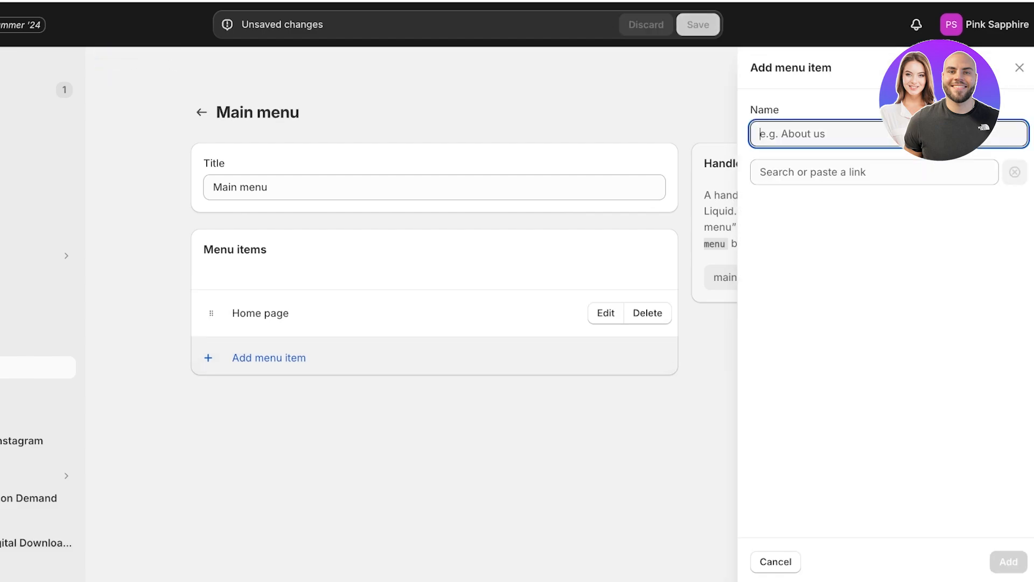
pyautogui.click(605, 313)
pyautogui.click(606, 313)
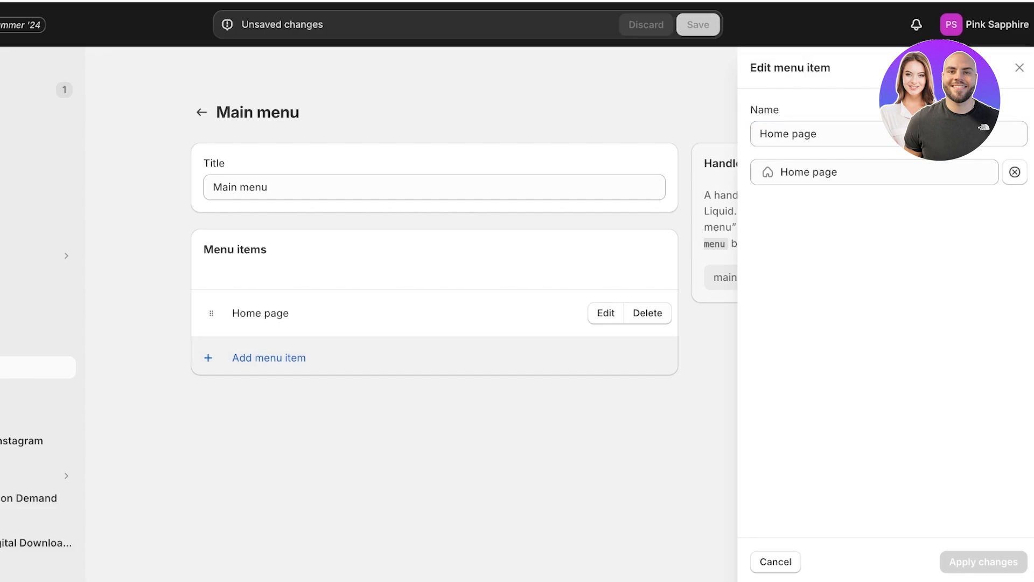
pyautogui.doubleClick(804, 134)
pyautogui.press('BackSpace')
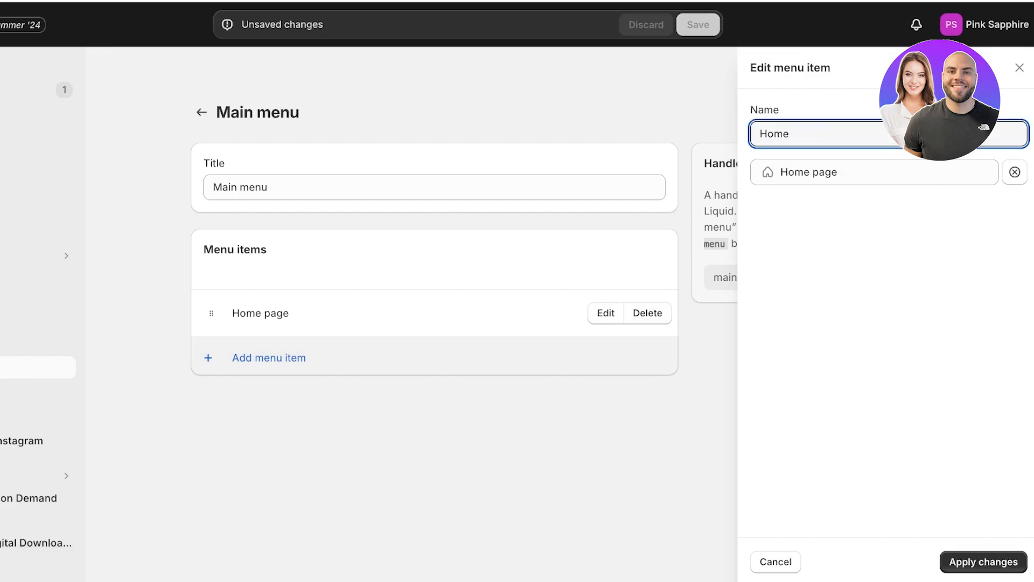
pyautogui.click(984, 562)
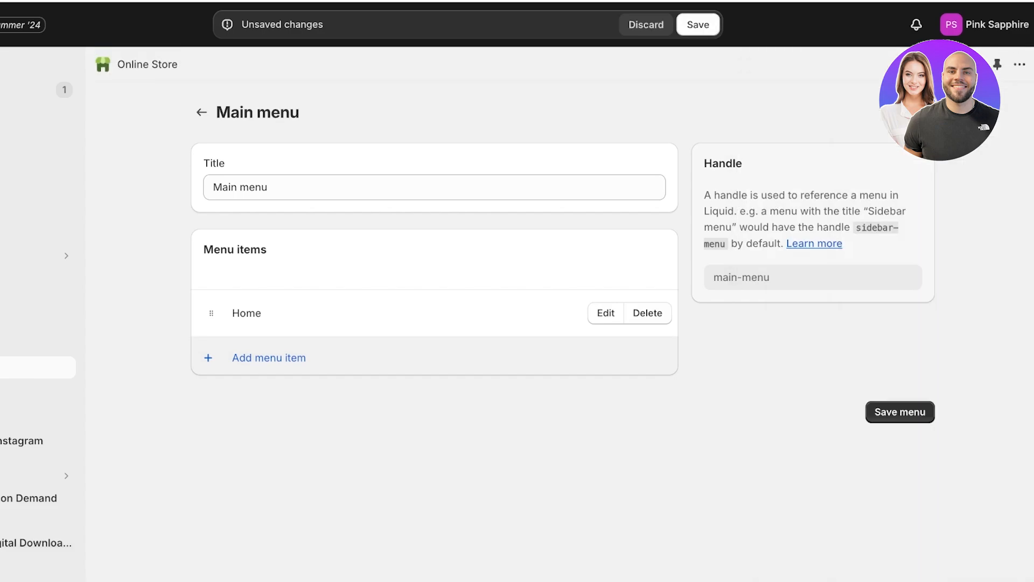
# - Add a Main menu item linking to the Clothing collection
pyautogui.click(269, 357)
pyautogui.press('Tab')
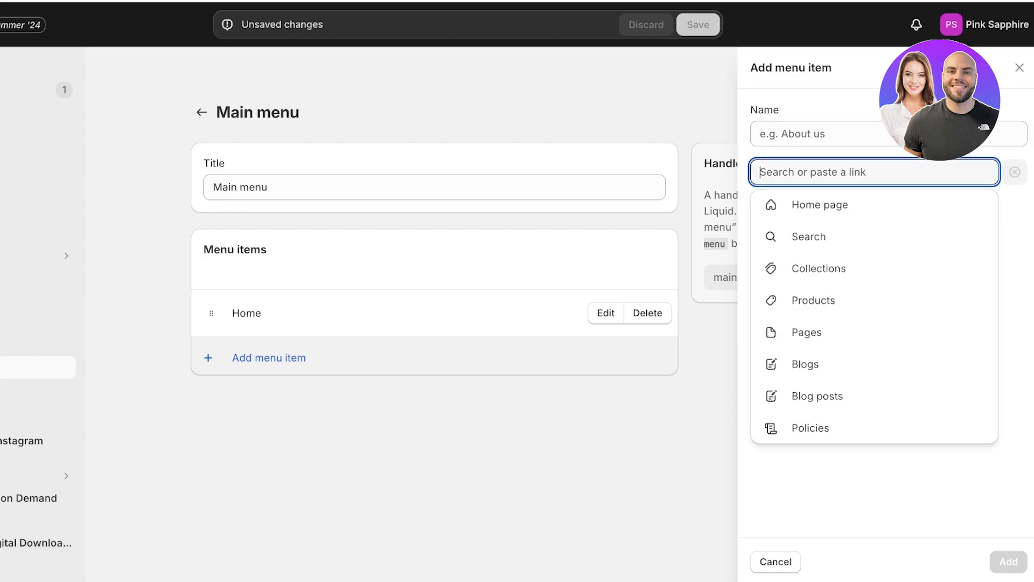
pyautogui.press('Down')
pyautogui.press('Down')
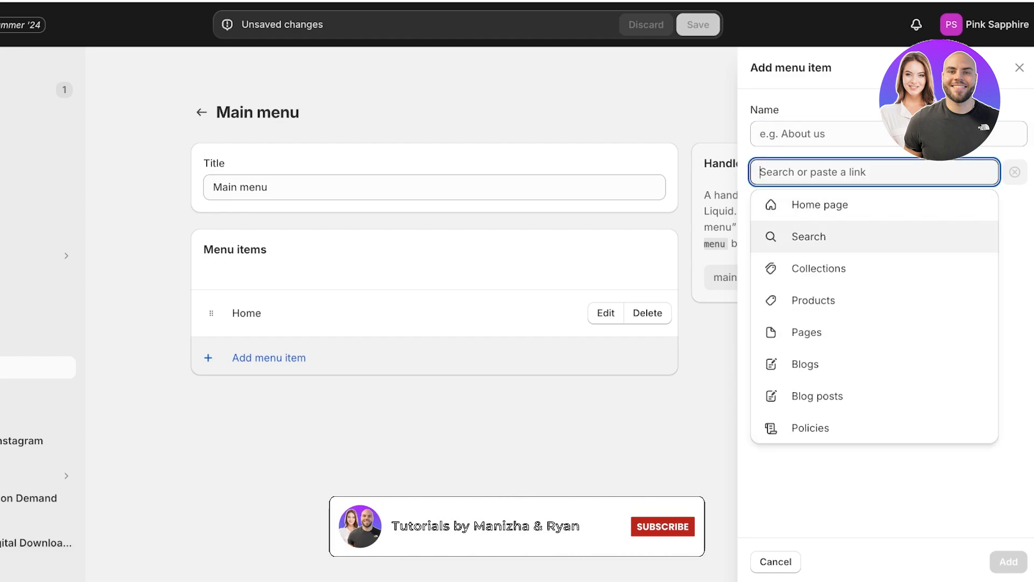
pyautogui.press('Down')
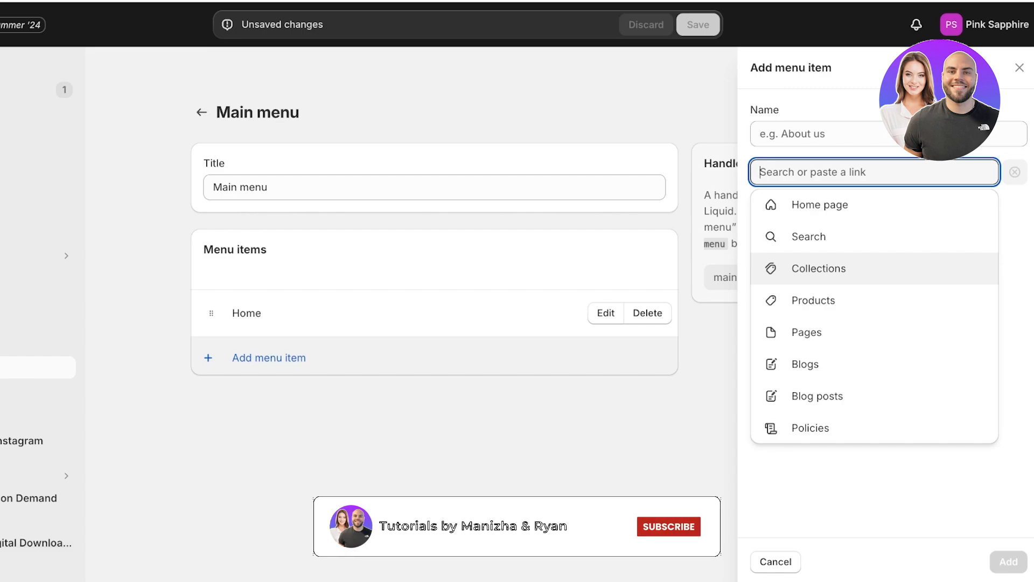
pyautogui.press('Return')
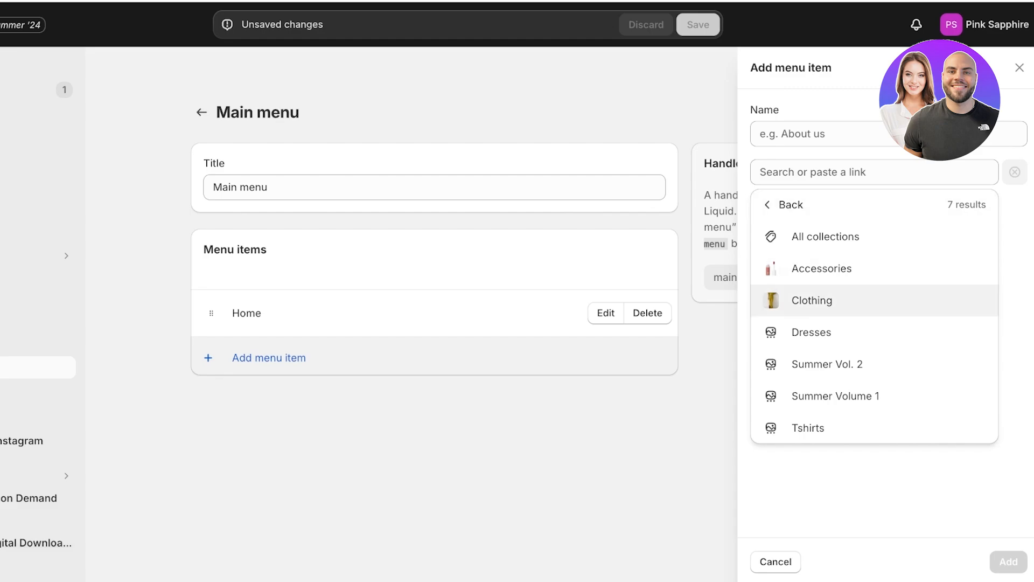
pyautogui.press('Return')
pyautogui.click(1008, 562)
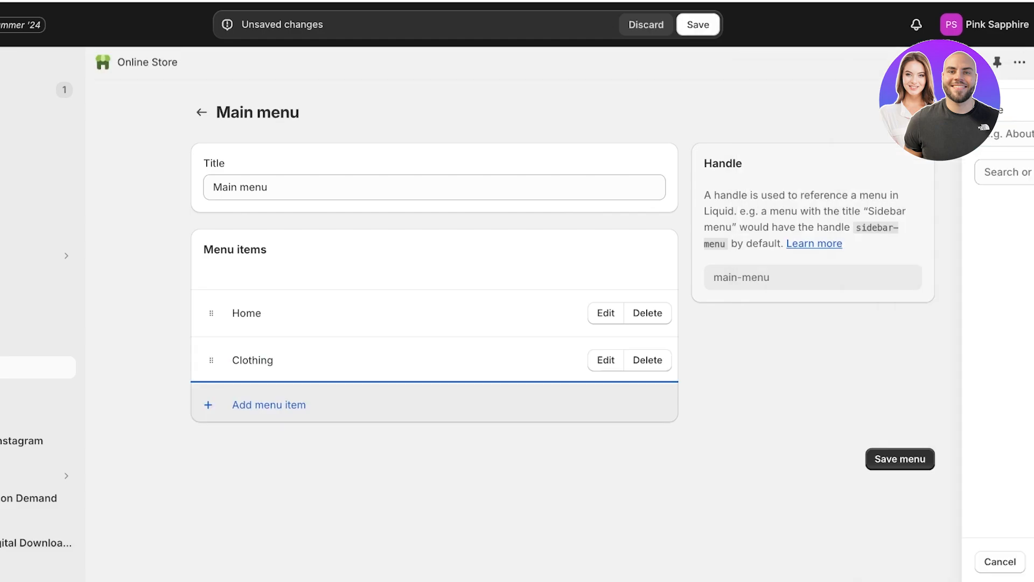
# - Add a Main menu item linking to the Accessories collection
pyautogui.click(269, 405)
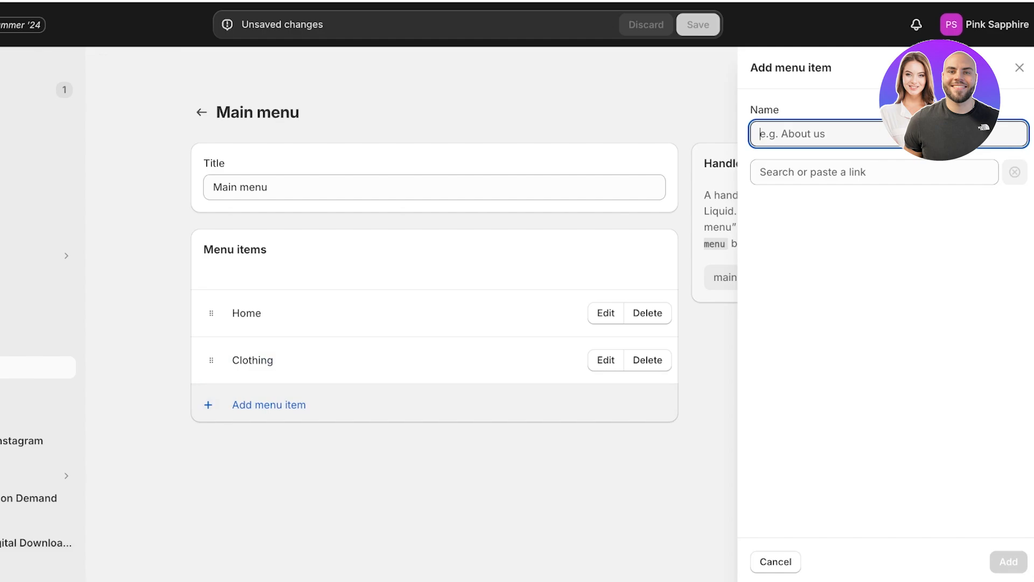
pyautogui.click(874, 172)
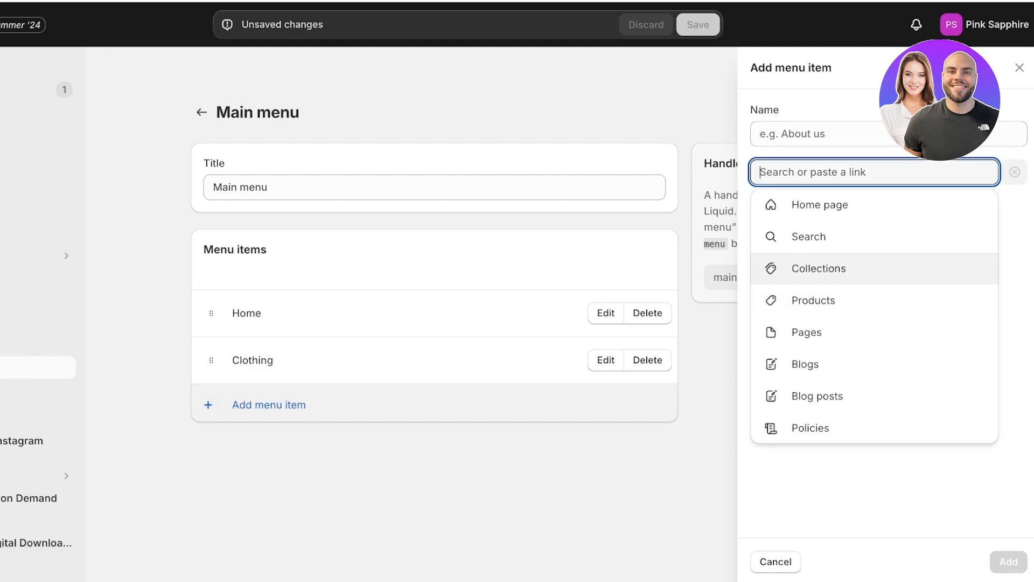
pyautogui.press('Return')
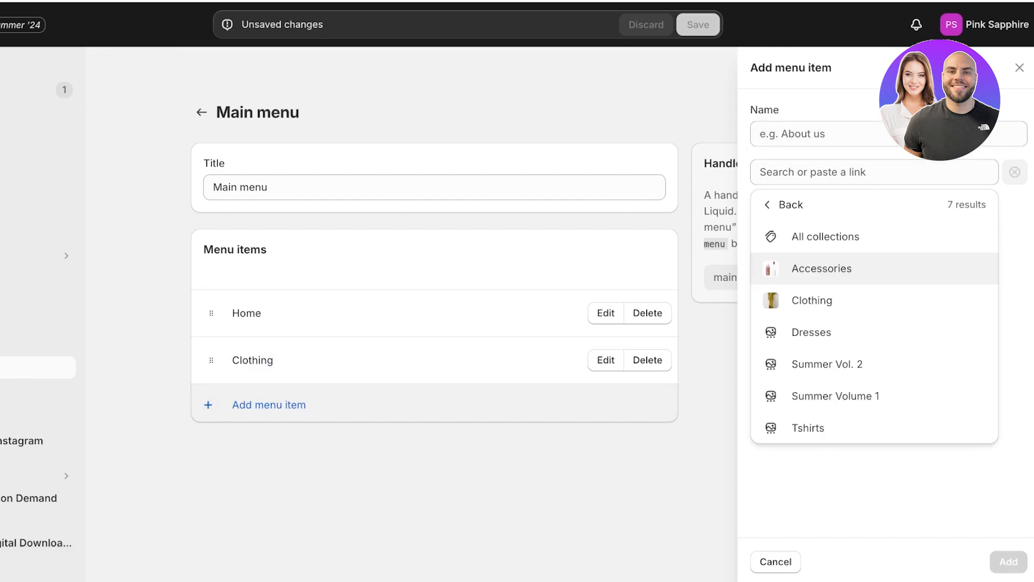
pyautogui.click(822, 268)
pyautogui.click(1009, 562)
# - Add a Main menu item linking to the Dresses collection
pyautogui.click(269, 452)
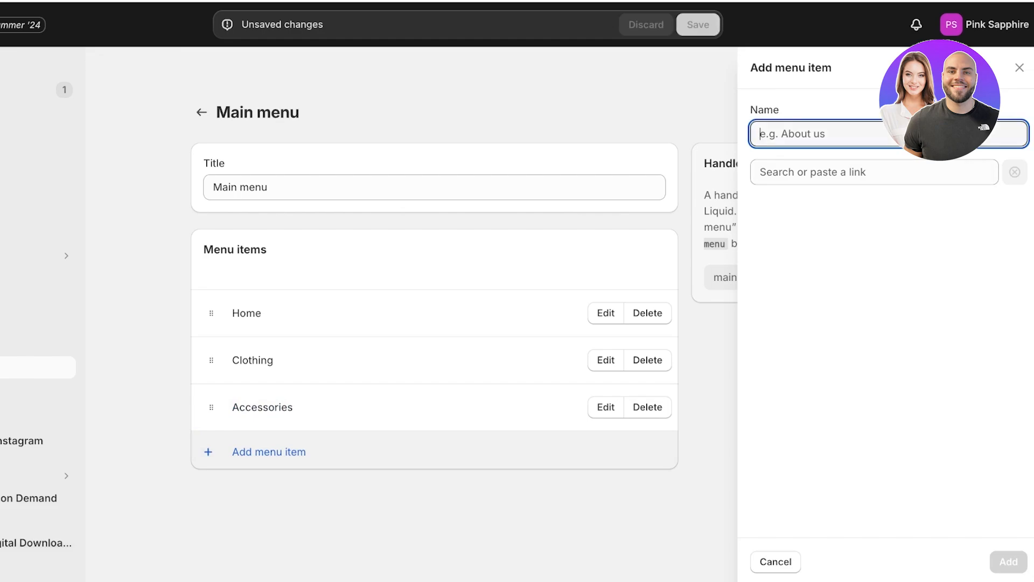
pyautogui.click(874, 172)
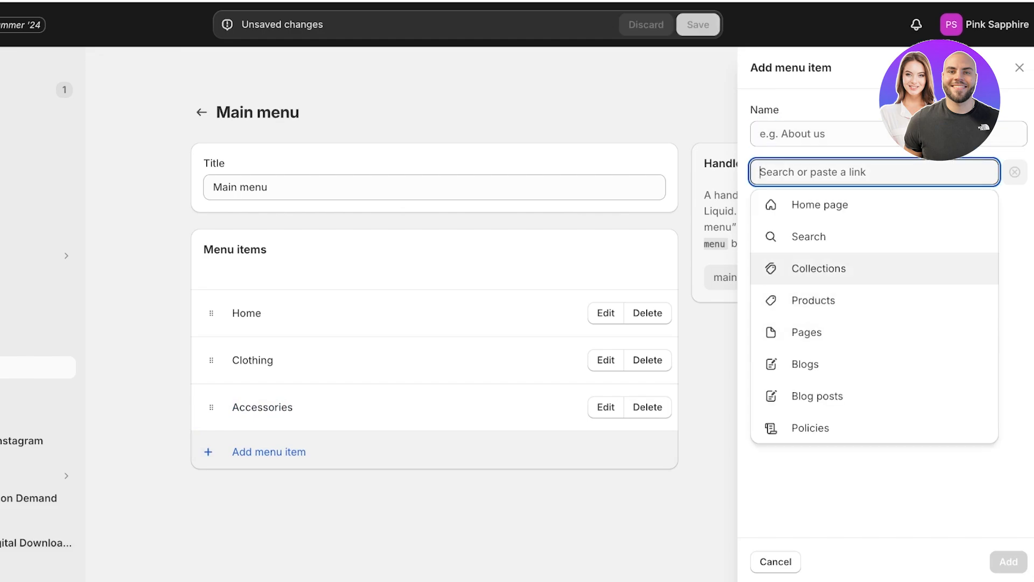
pyautogui.click(819, 268)
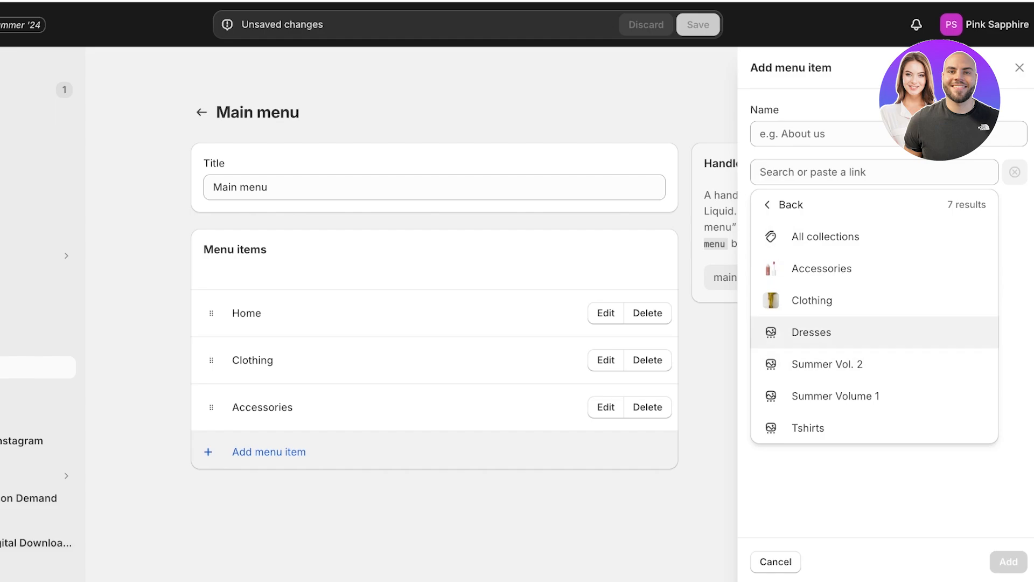
pyautogui.click(812, 332)
pyautogui.click(1009, 561)
# - Add a Main menu item linking to the Tshirts collection
pyautogui.click(269, 499)
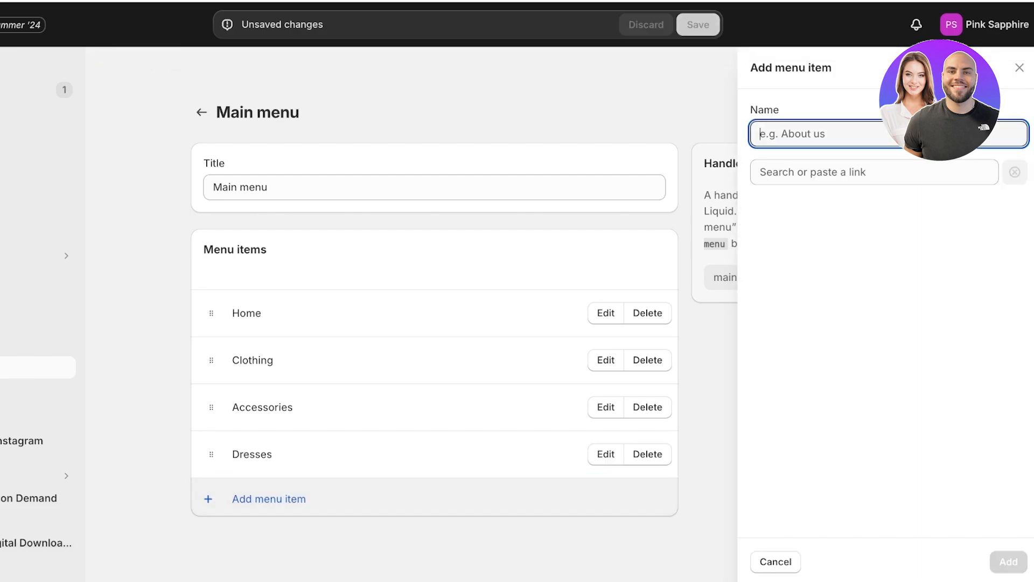
pyautogui.click(873, 172)
pyautogui.click(819, 266)
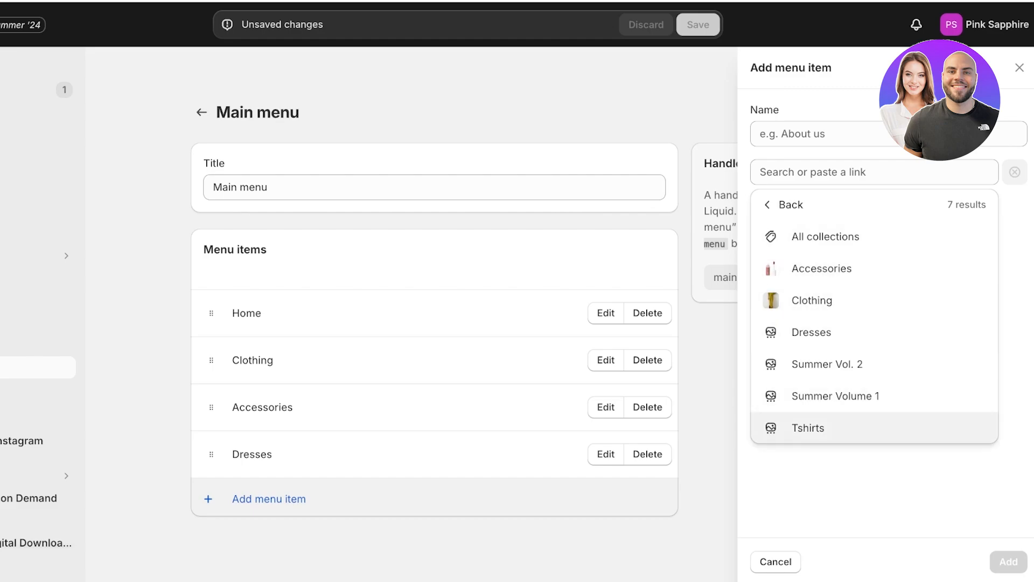
pyautogui.click(808, 428)
pyautogui.click(1009, 562)
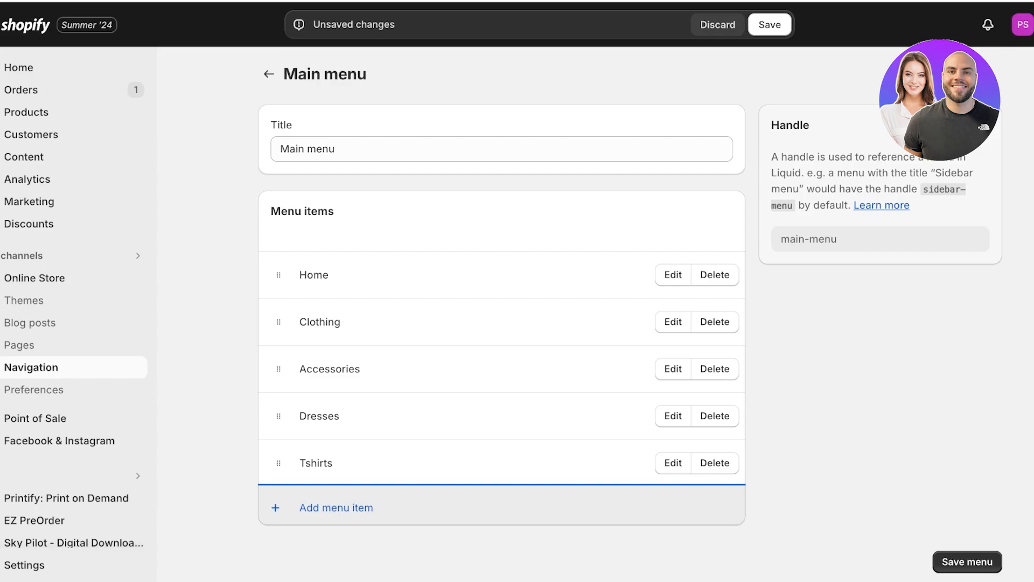
# - Nest the Dresses and Tshirts items under Clothing as its submenu and collapse the Clothing group
pyautogui.moveTo(279, 416); pyautogui.dragTo(335, 393)
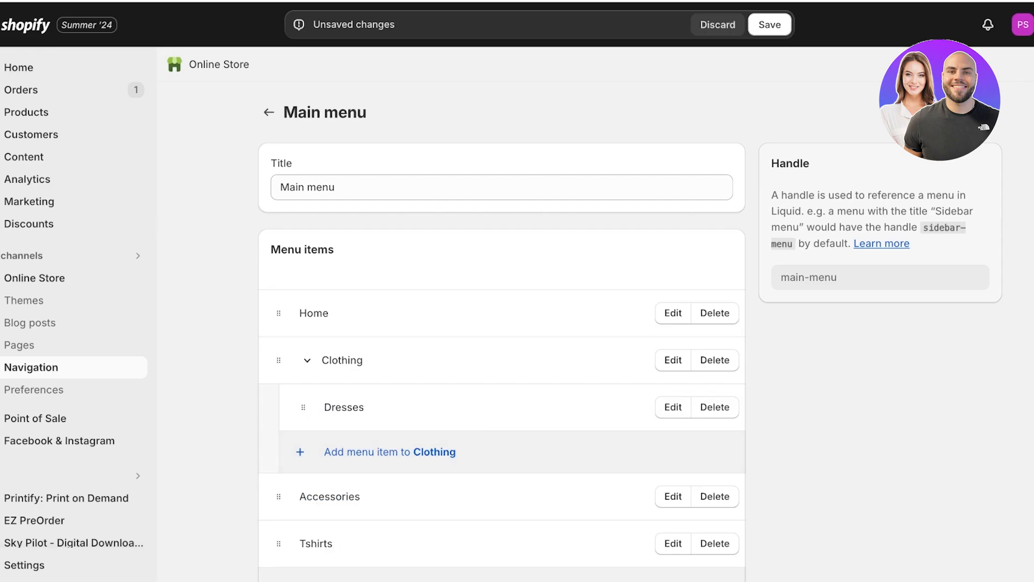
pyautogui.scroll(-2, 279, 512)
pyautogui.moveTo(278, 462); pyautogui.dragTo(296, 425)
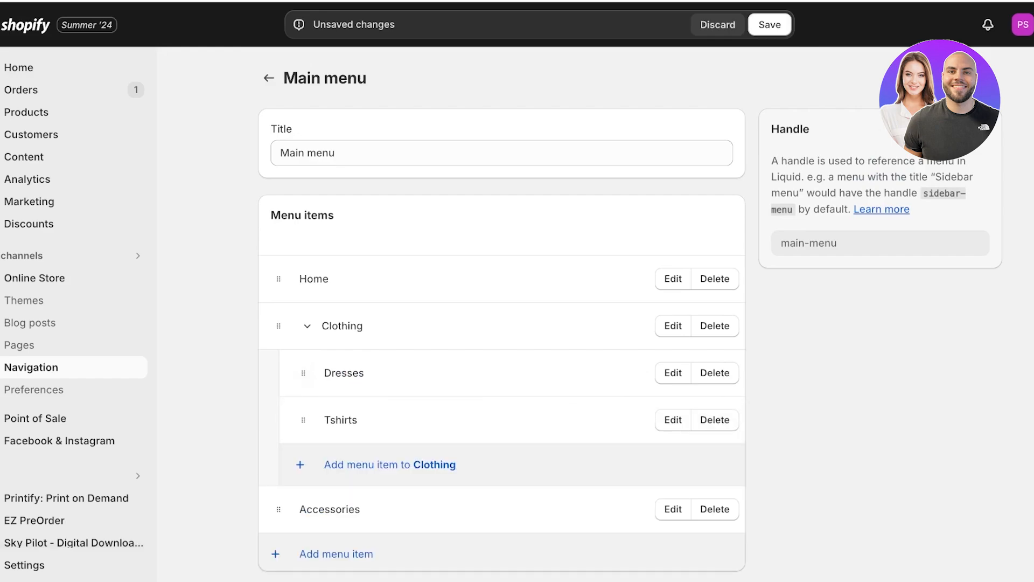
pyautogui.click(307, 326)
pyautogui.doubleClick(346, 360)
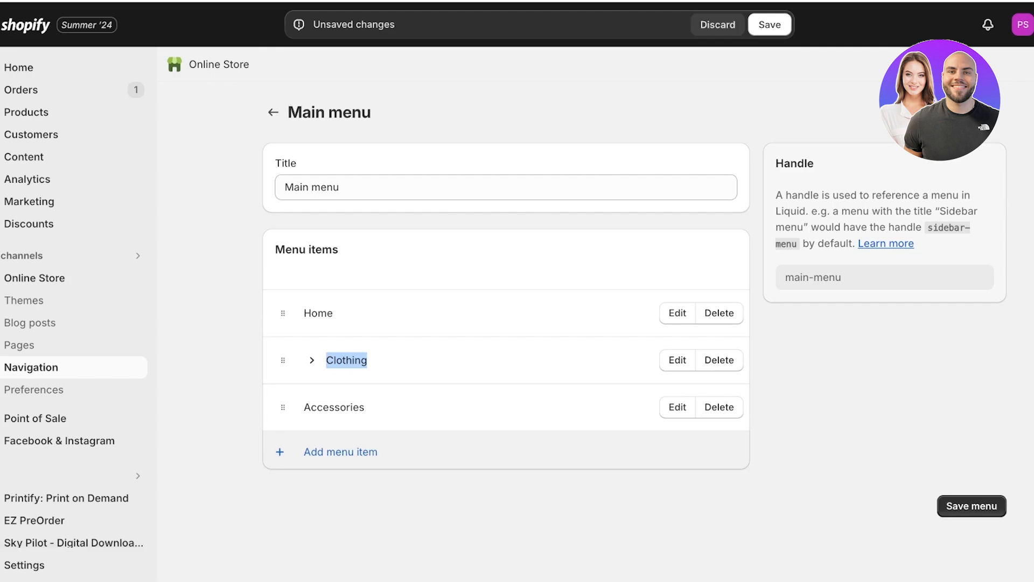
pyautogui.moveTo(334, 360); pyautogui.dragTo(367, 360)
pyautogui.click(356, 361)
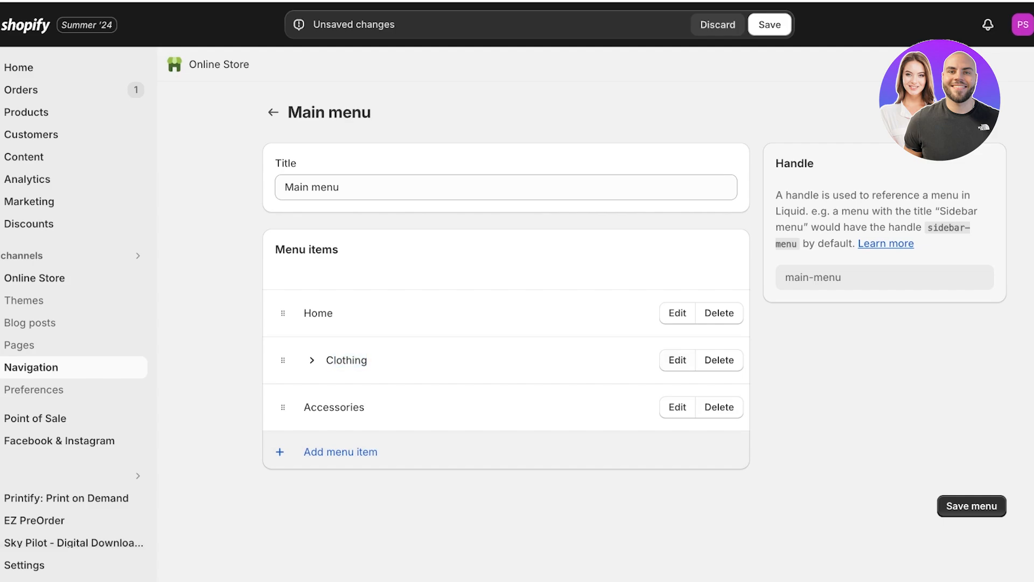
# - Add a Main menu item linking to the Summer Vol. 2 collection
pyautogui.click(341, 452)
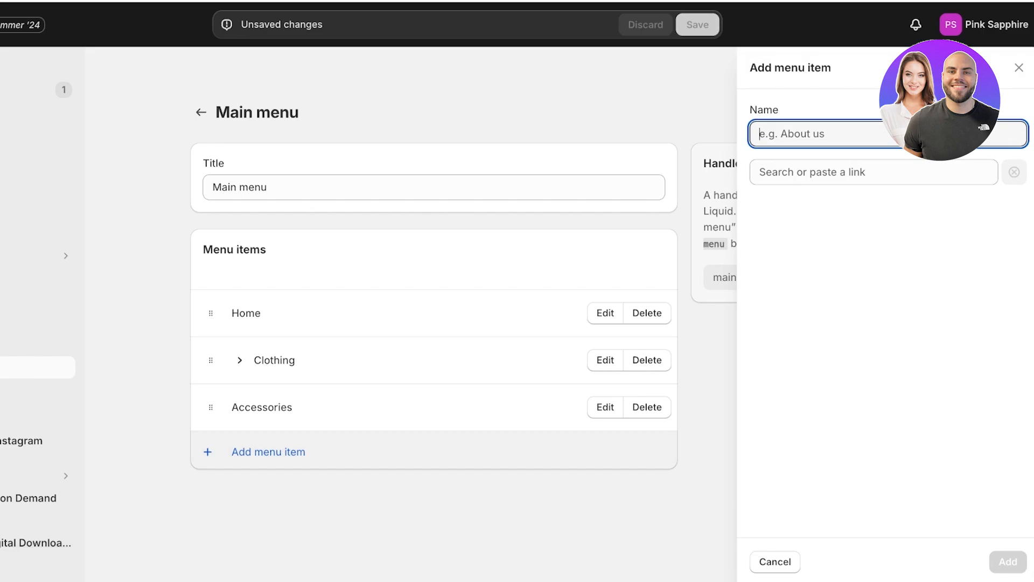
pyautogui.click(873, 172)
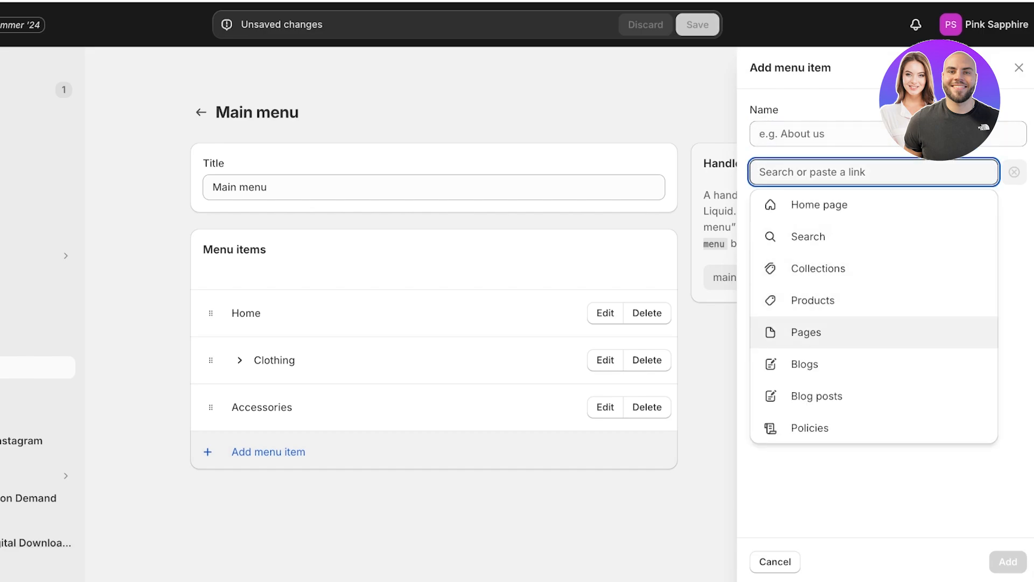
pyautogui.click(818, 269)
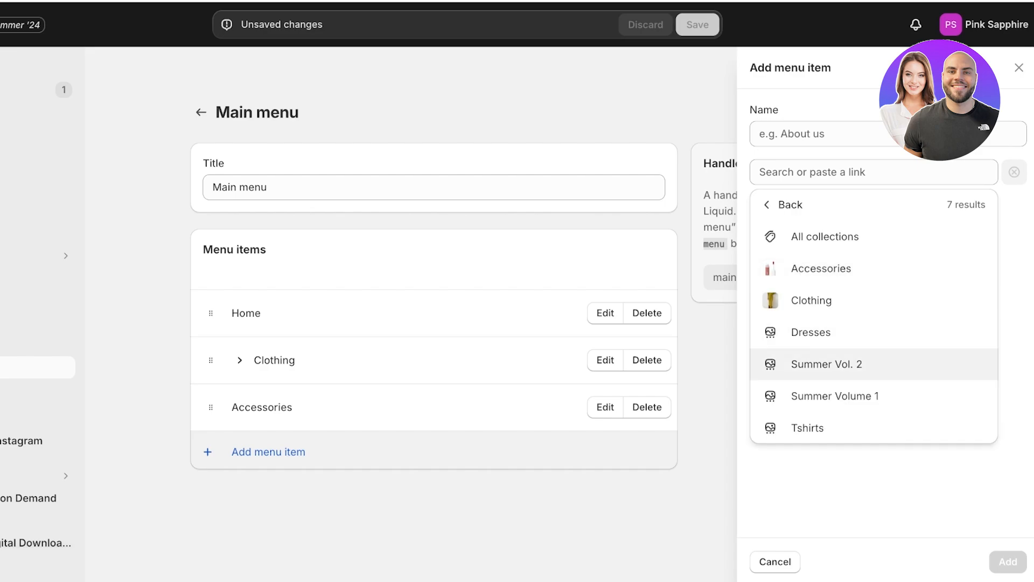
pyautogui.click(826, 364)
pyautogui.click(1008, 562)
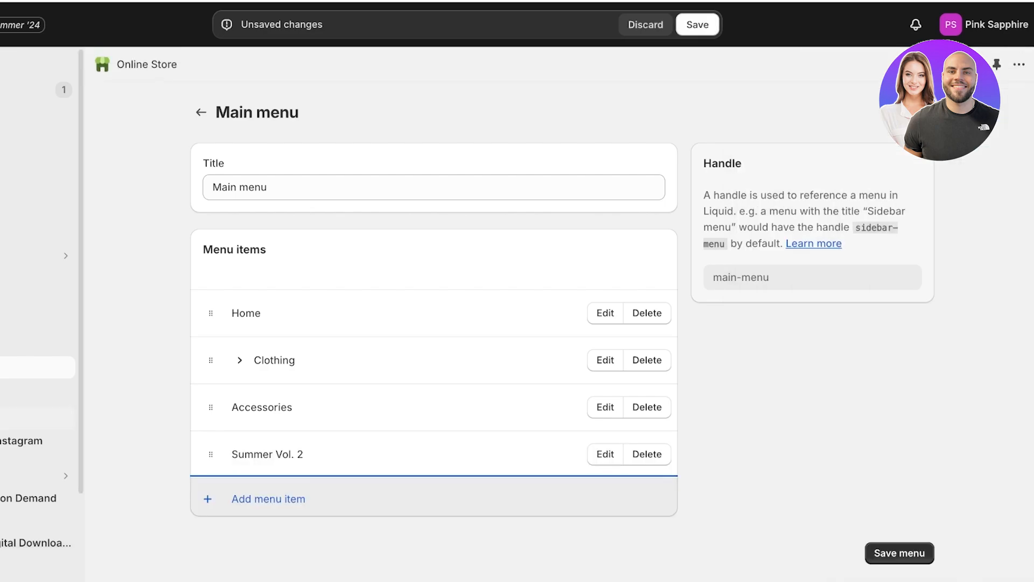
# - Add a Main menu item linking to the Summer Volume 1 collection
pyautogui.click(269, 498)
pyautogui.click(819, 172)
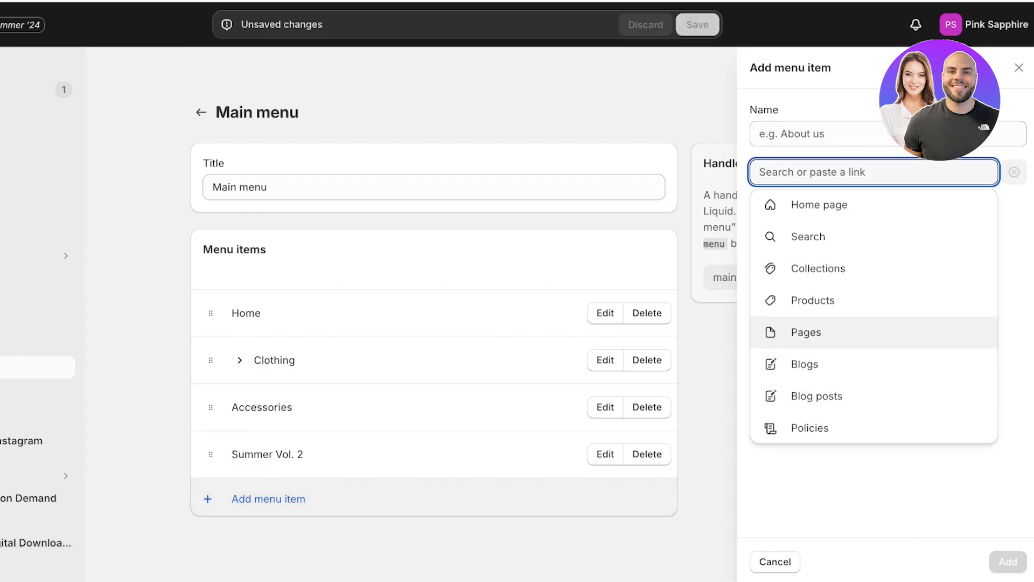
pyautogui.click(819, 268)
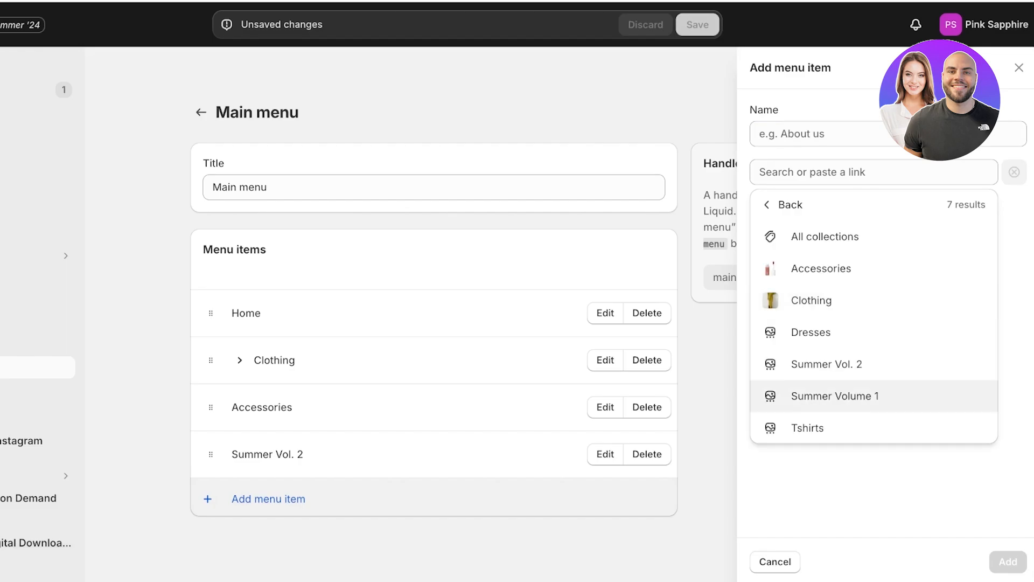
pyautogui.click(835, 396)
pyautogui.click(1008, 561)
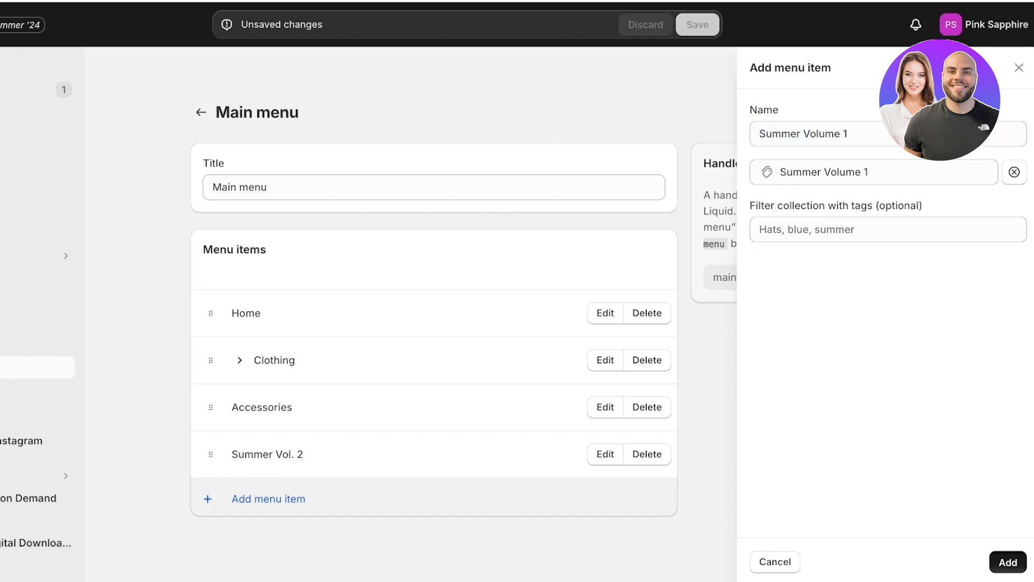
# - Rename the Summer Volume 1 menu item to Summer Vol. 1 and move it, followed by Summer Vol. 2, directly below Home
pyautogui.click(600, 463)
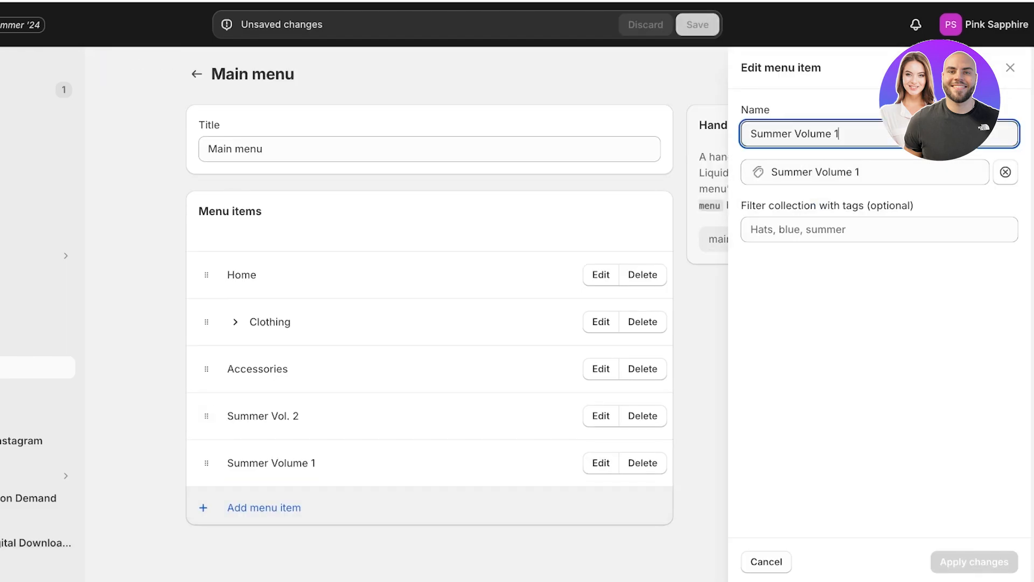
pyautogui.moveTo(832, 134); pyautogui.dragTo(810, 134)
pyautogui.write('.')
pyautogui.press('Return')
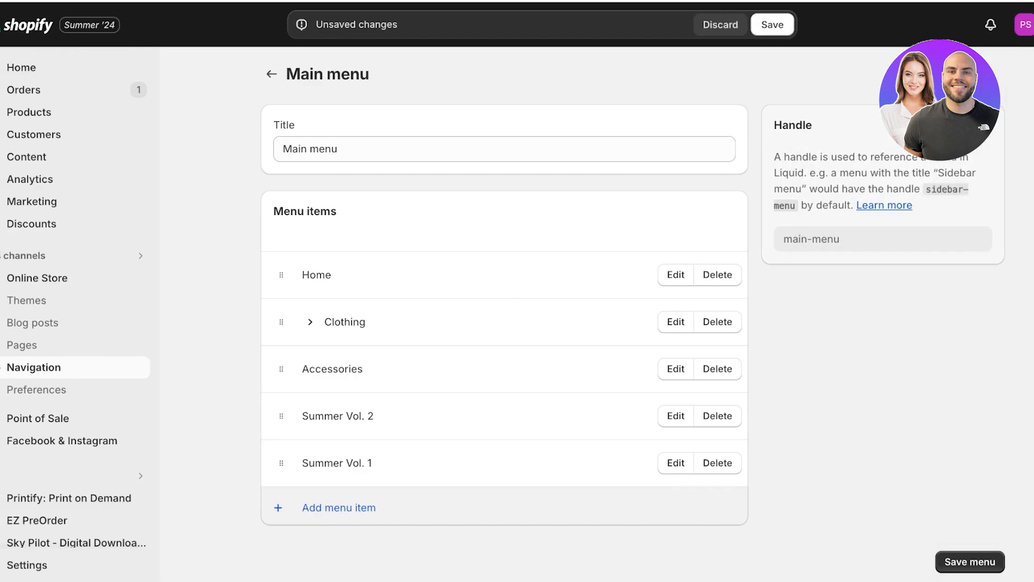
pyautogui.moveTo(280, 415); pyautogui.dragTo(281, 362)
pyautogui.moveTo(281, 501); pyautogui.dragTo(281, 360)
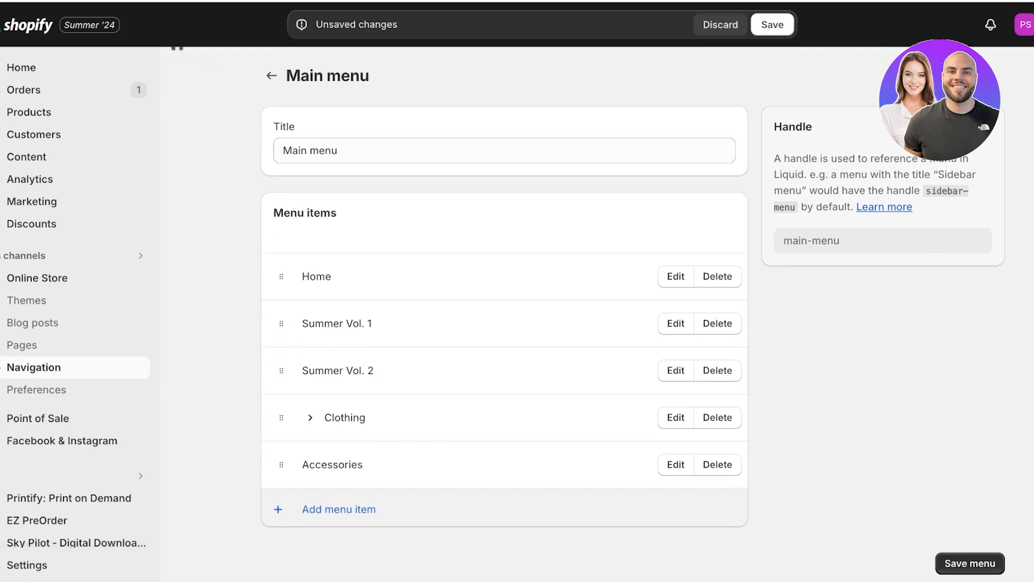
pyautogui.click(339, 509)
pyautogui.write('X')
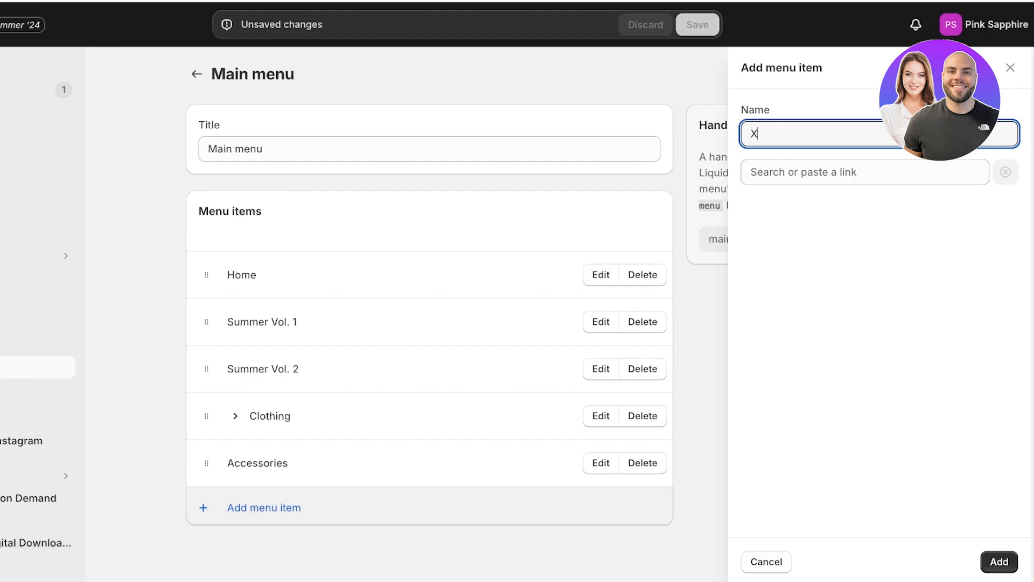
pyautogui.press('BackSpace')
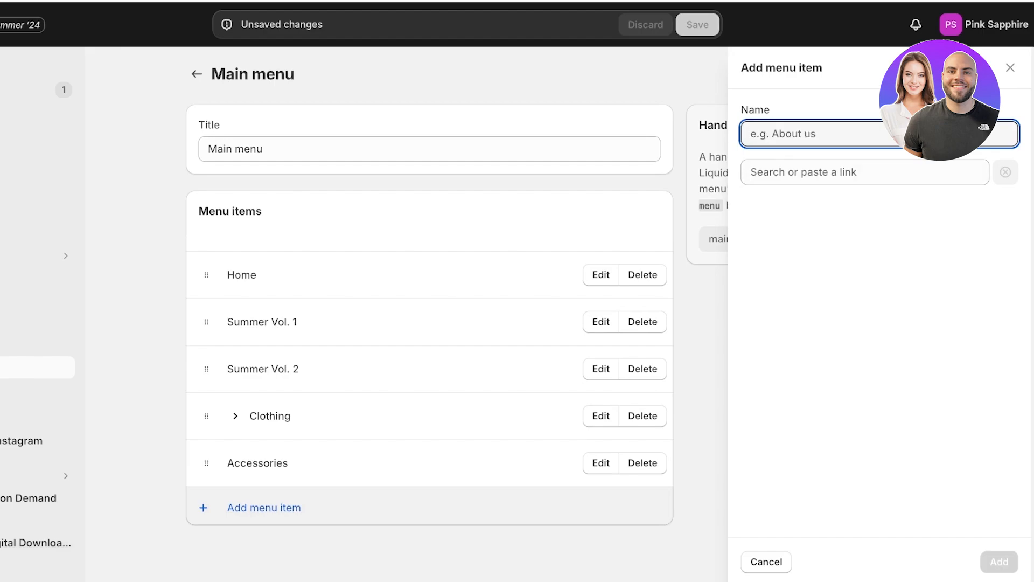
pyautogui.click(866, 172)
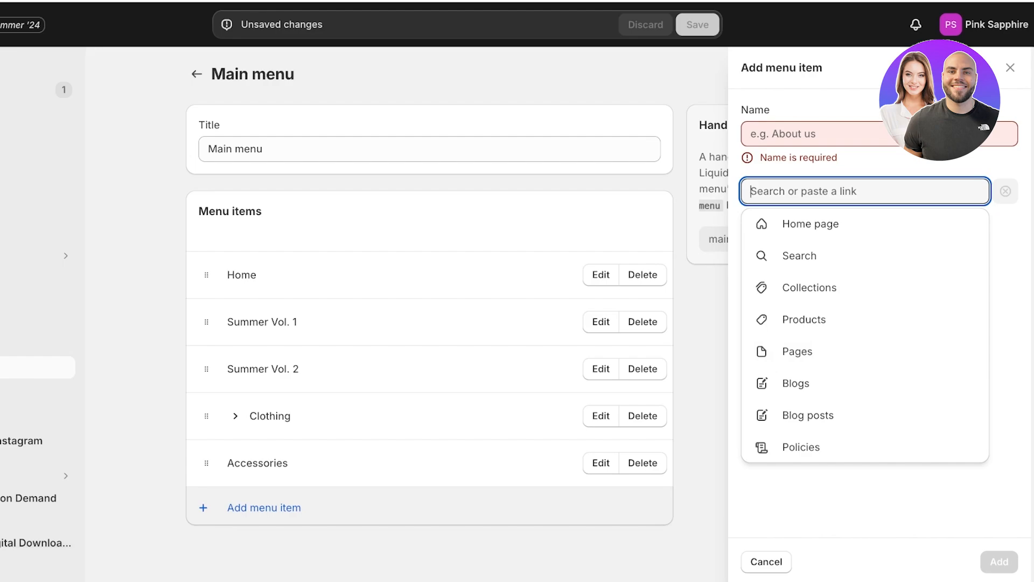
pyautogui.press('Down')
pyautogui.press('Down')
pyautogui.press('Down')
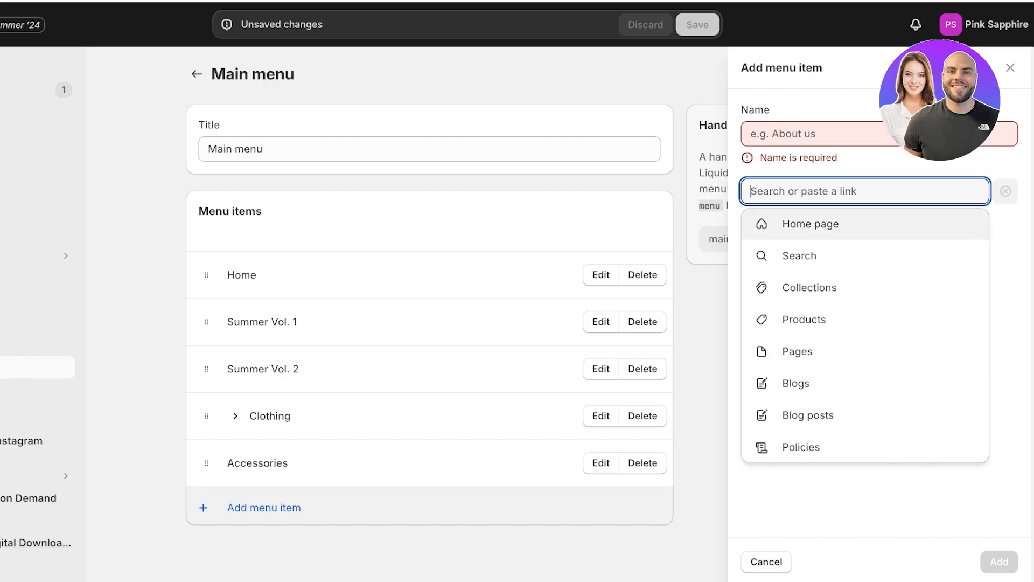
pyautogui.press('Return')
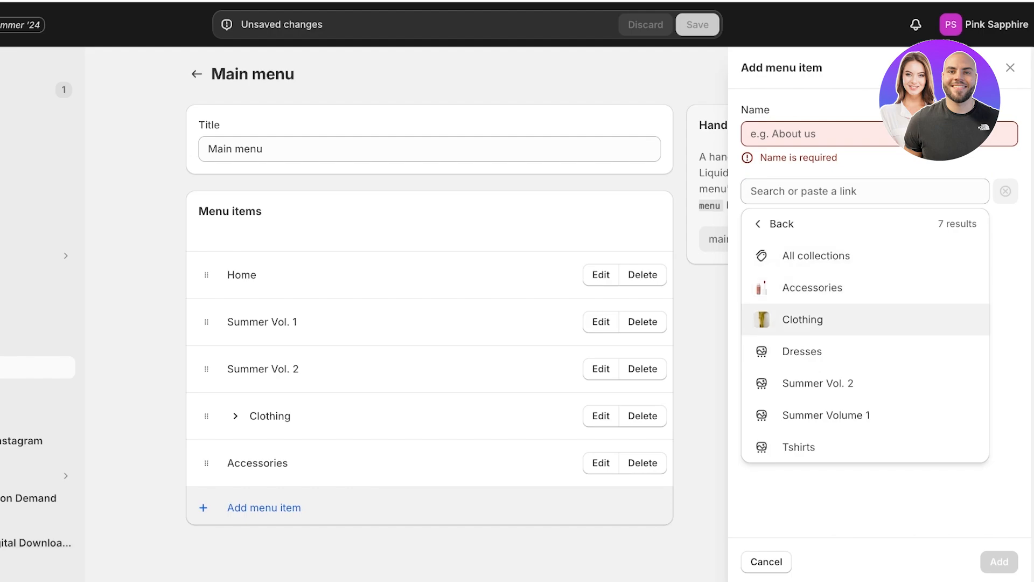
pyautogui.press('Escape')
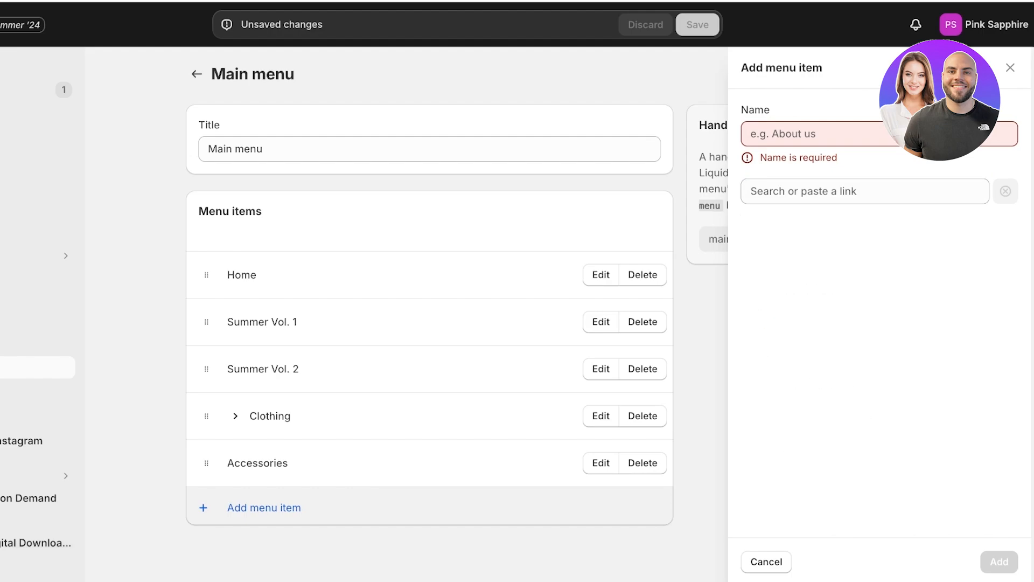
pyautogui.click(766, 562)
# - Start a new Main menu item and name it Collections
pyautogui.doubleClick(264, 508)
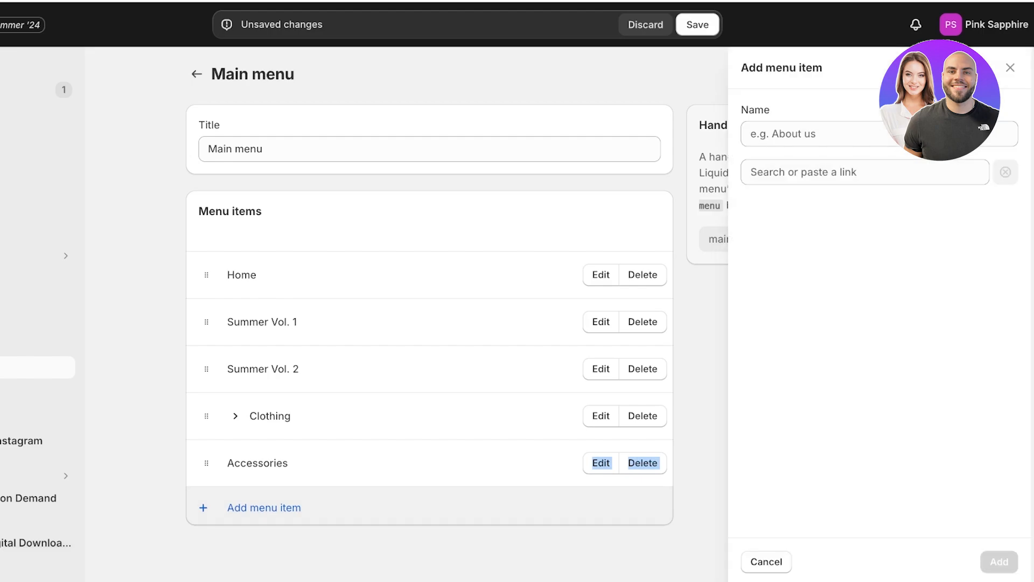
pyautogui.write('Collections')
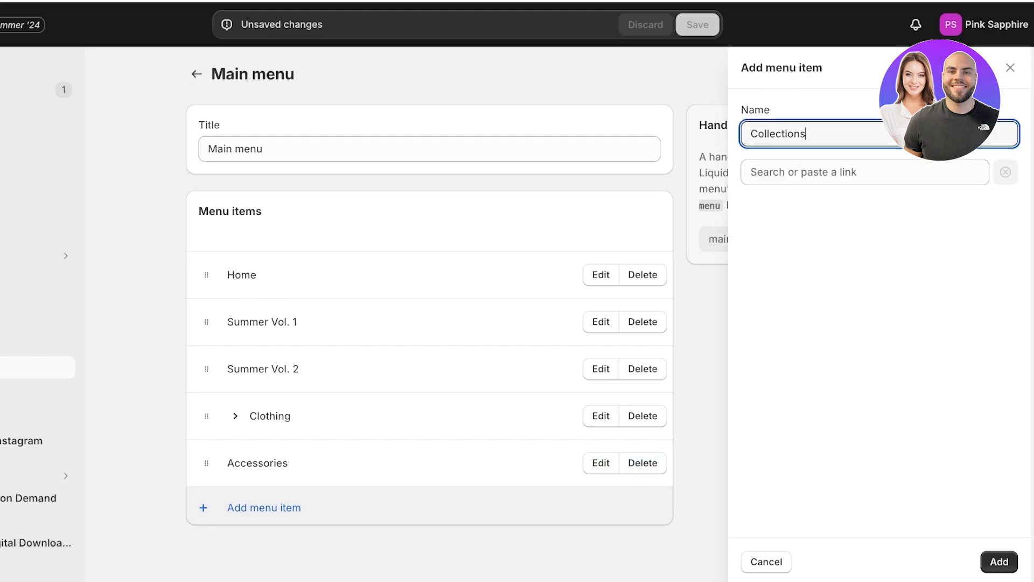
pyautogui.click(840, 172)
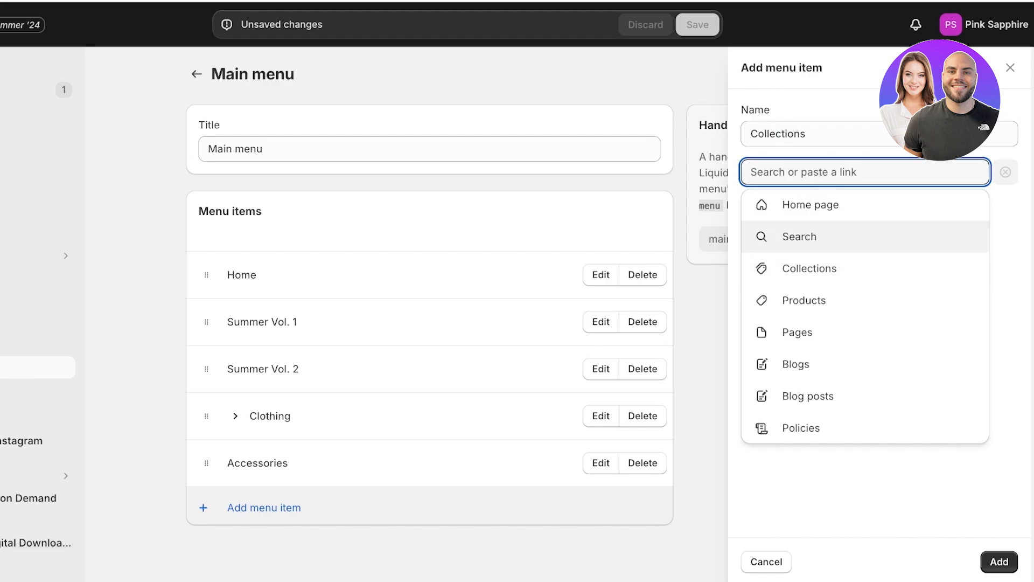
pyautogui.click(808, 237)
pyautogui.click(830, 172)
pyautogui.click(839, 268)
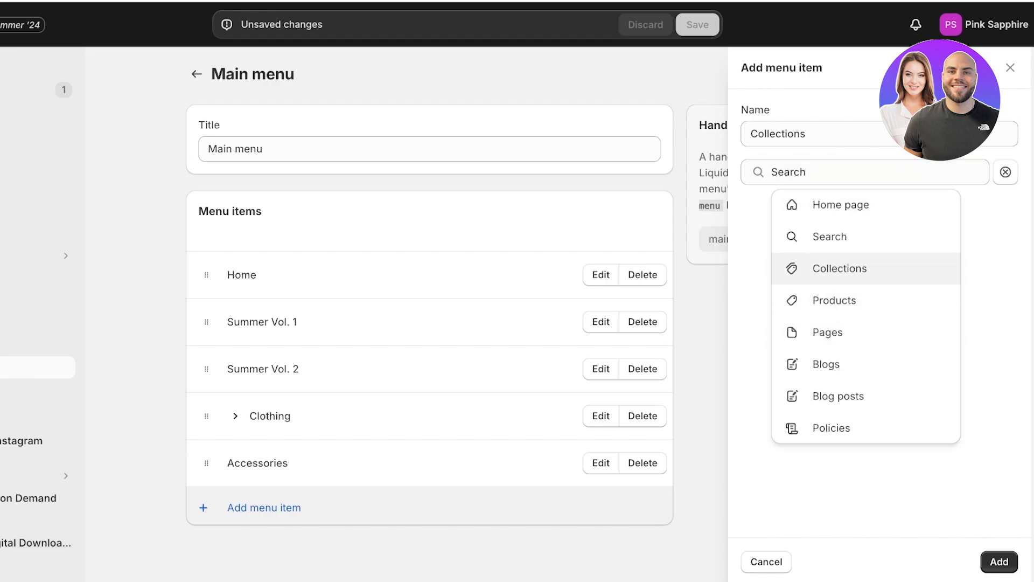
pyautogui.click(840, 236)
pyautogui.click(828, 172)
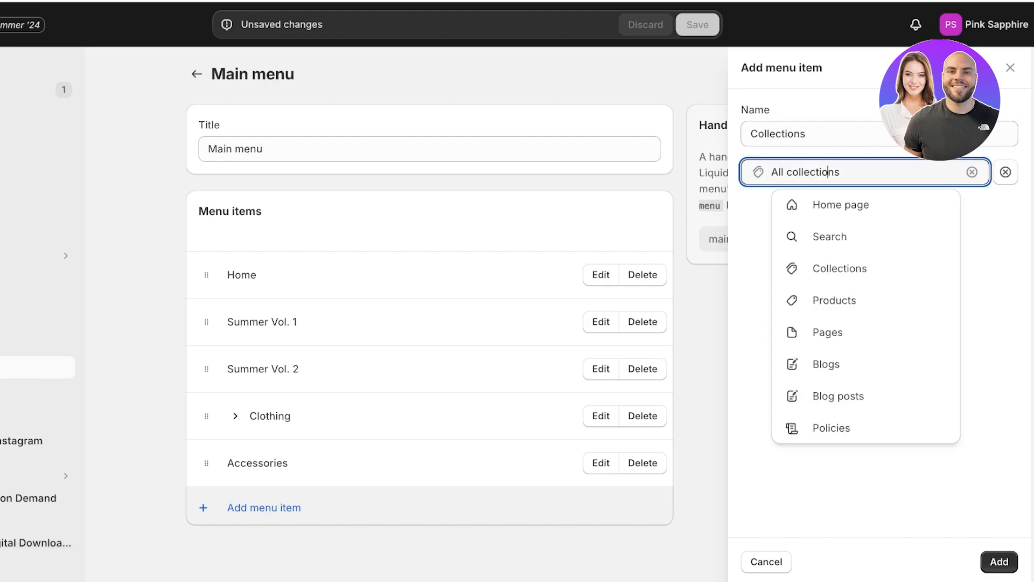
pyautogui.click(972, 172)
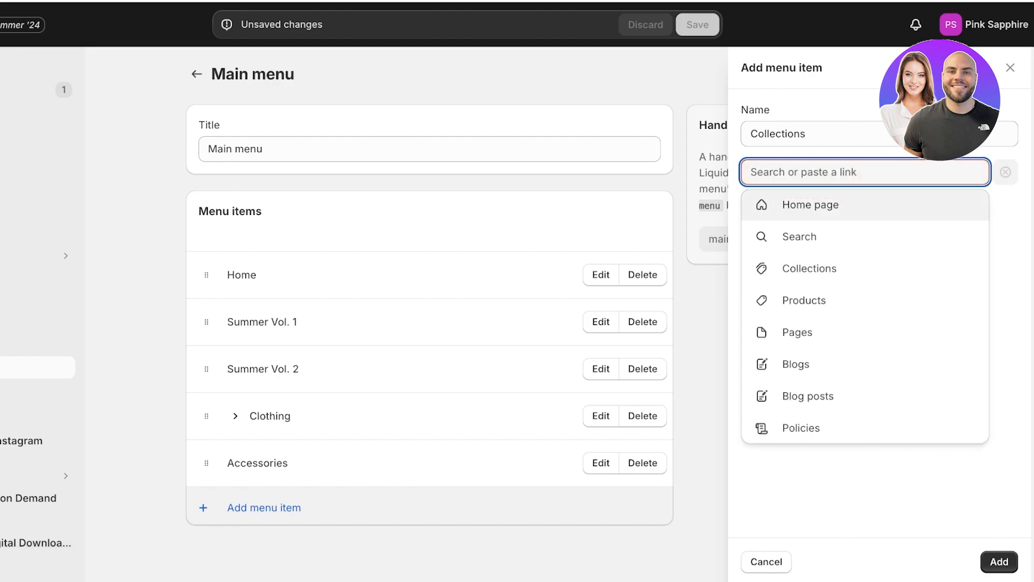
# - Add the Collections item with a link to the home page, move it directly below Home and save the Main menu
pyautogui.click(841, 205)
pyautogui.click(1000, 561)
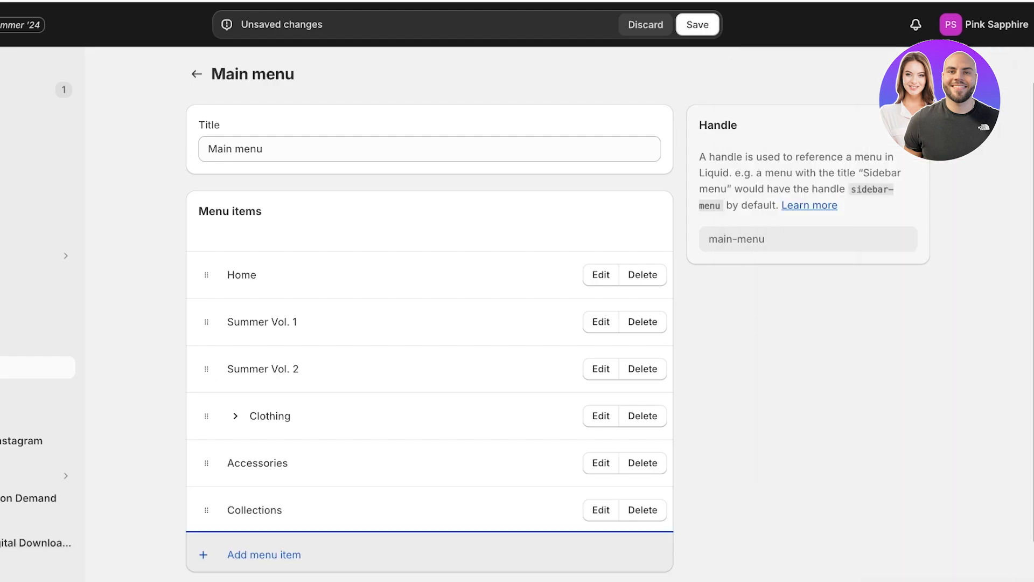
pyautogui.moveTo(206, 510); pyautogui.dragTo(145, 322)
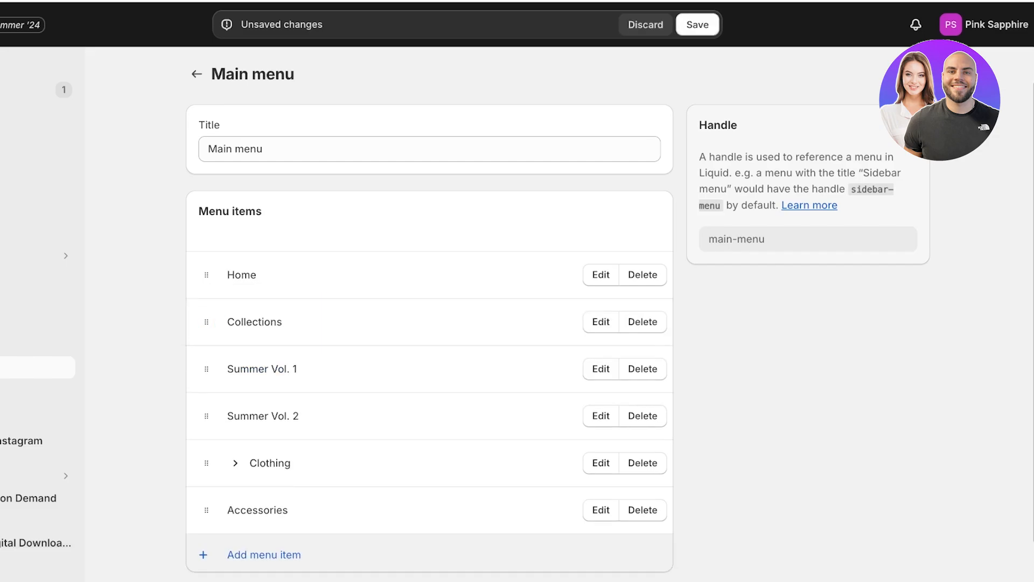
pyautogui.click(698, 25)
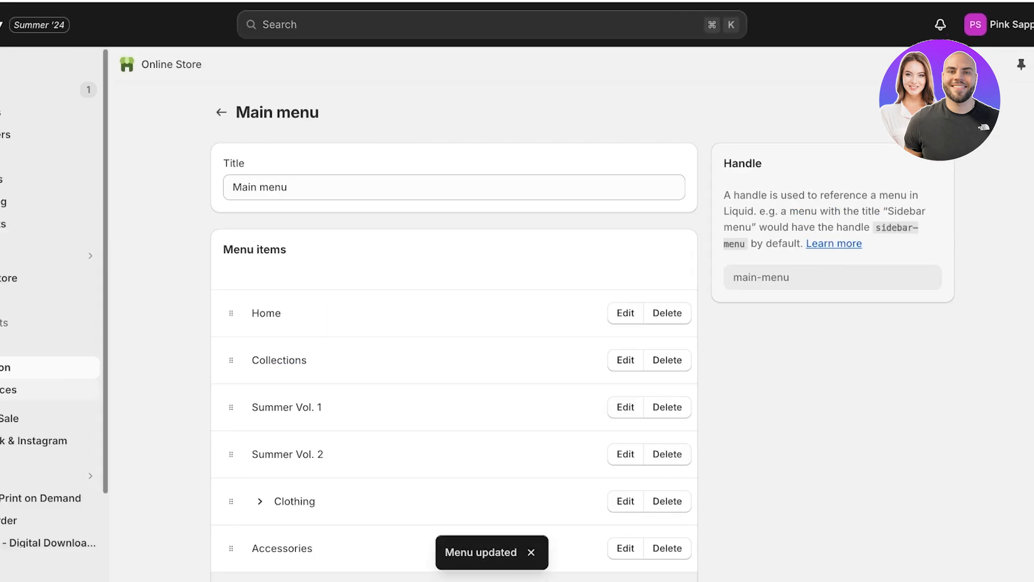
# - Create and save a visible store page titled Collections using the Default page theme template
pyautogui.click(21, 344)
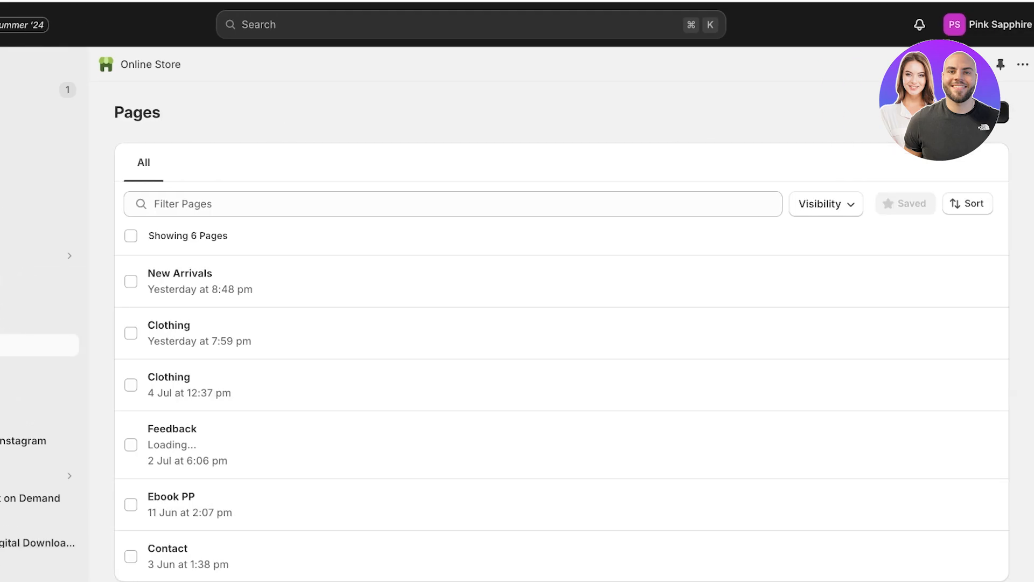
pyautogui.click(981, 112)
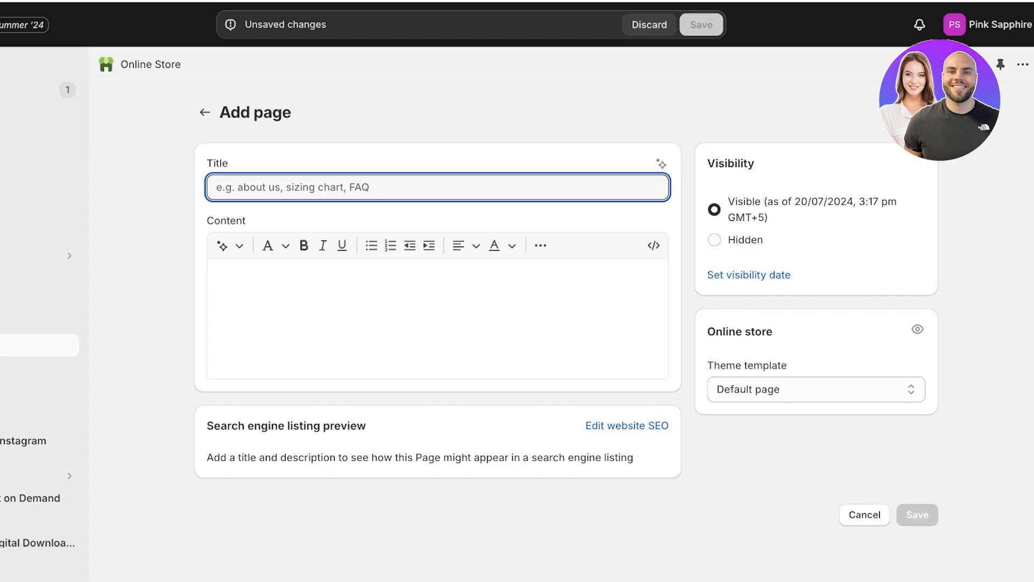
pyautogui.write('Collections')
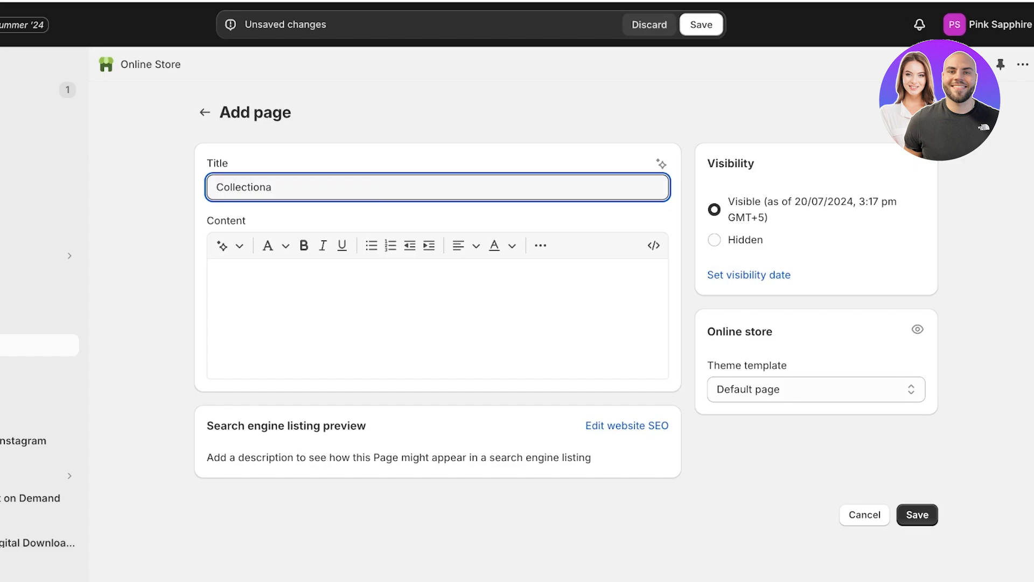
pyautogui.click(816, 389)
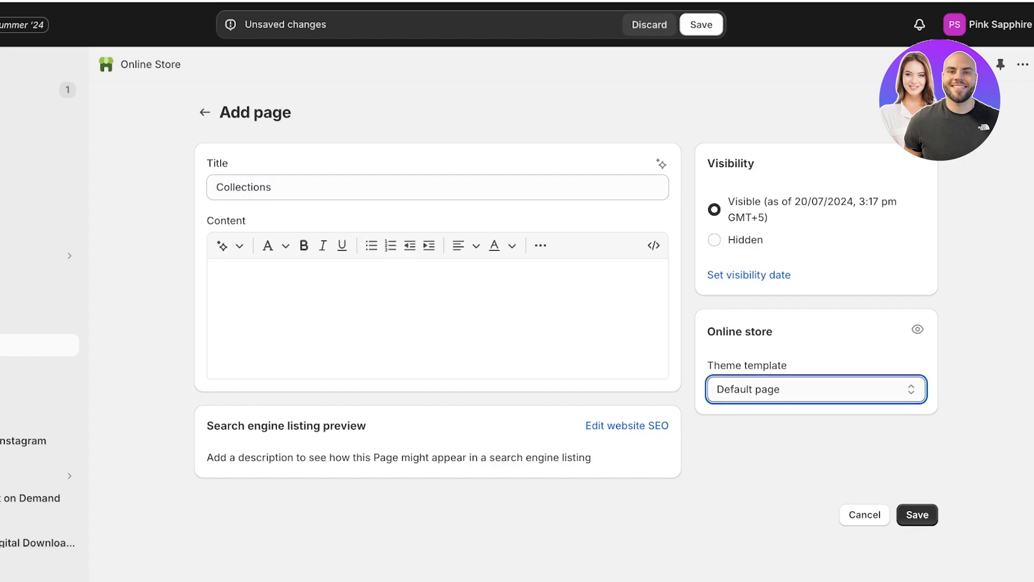
pyautogui.click(918, 515)
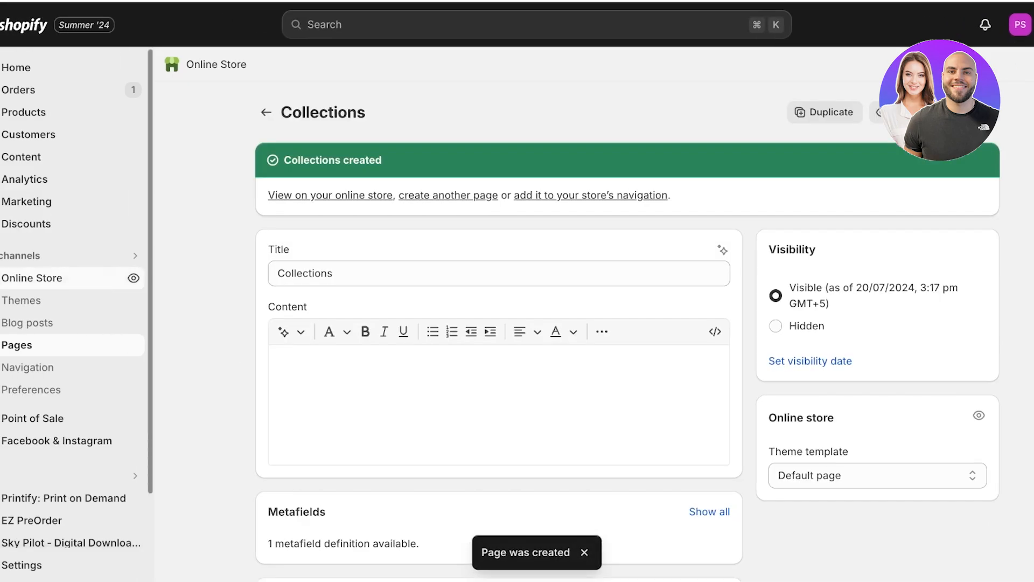
# - Customize the Copy of Dawn theme's Default page template with the Collections page as its preview
pyautogui.click(32, 277)
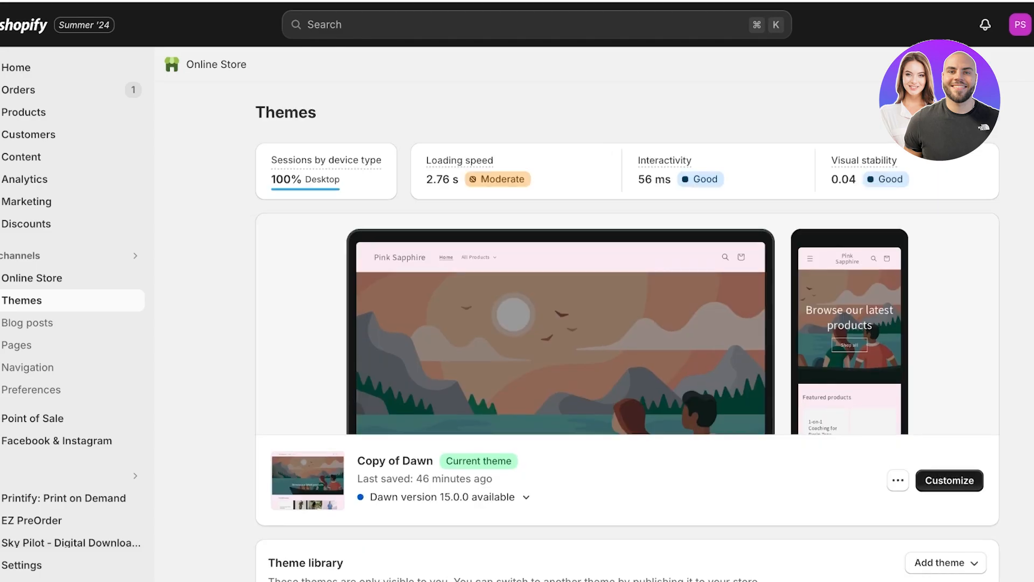
pyautogui.click(947, 478)
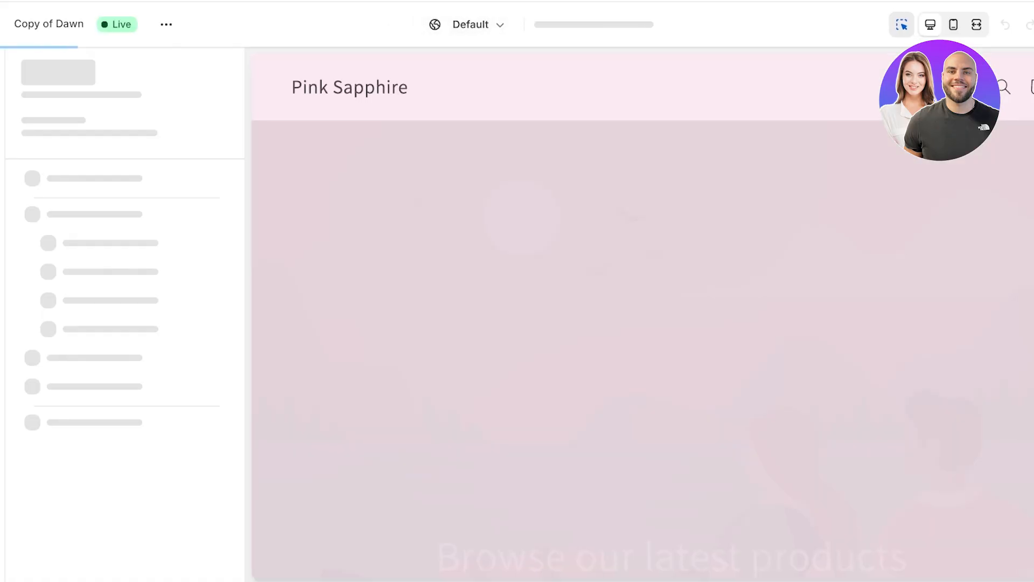
pyautogui.click(583, 25)
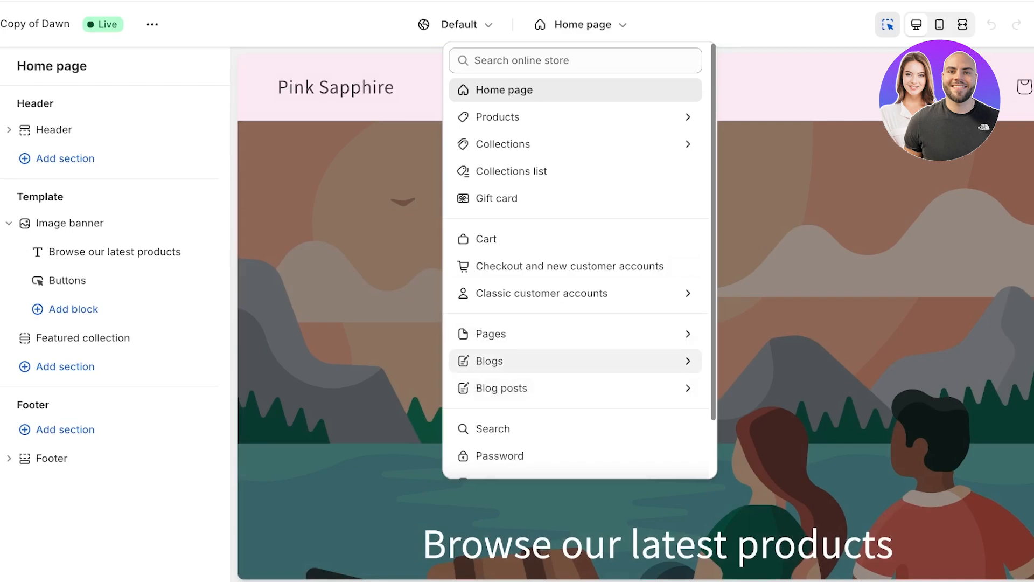
pyautogui.click(491, 334)
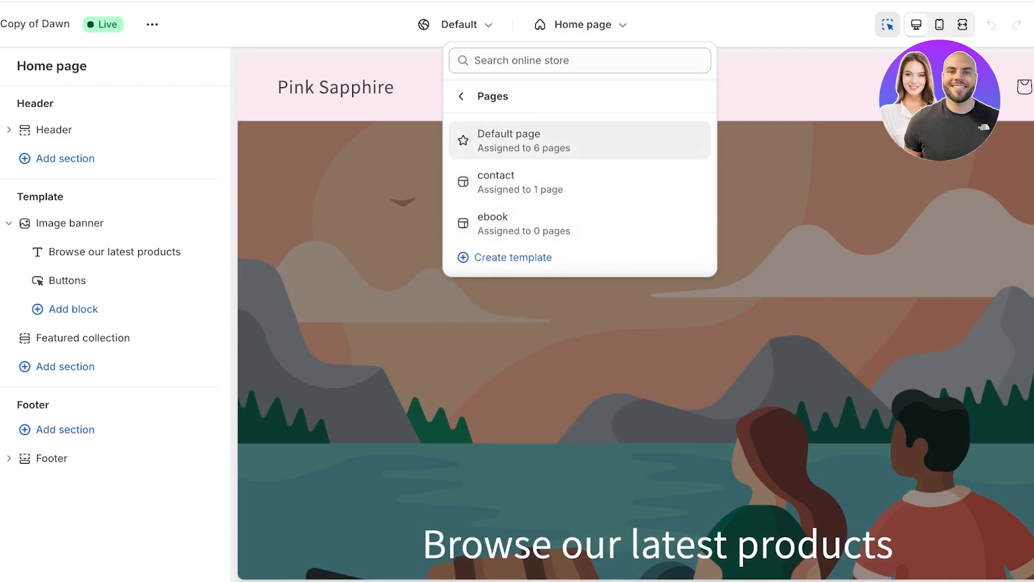
pyautogui.click(509, 140)
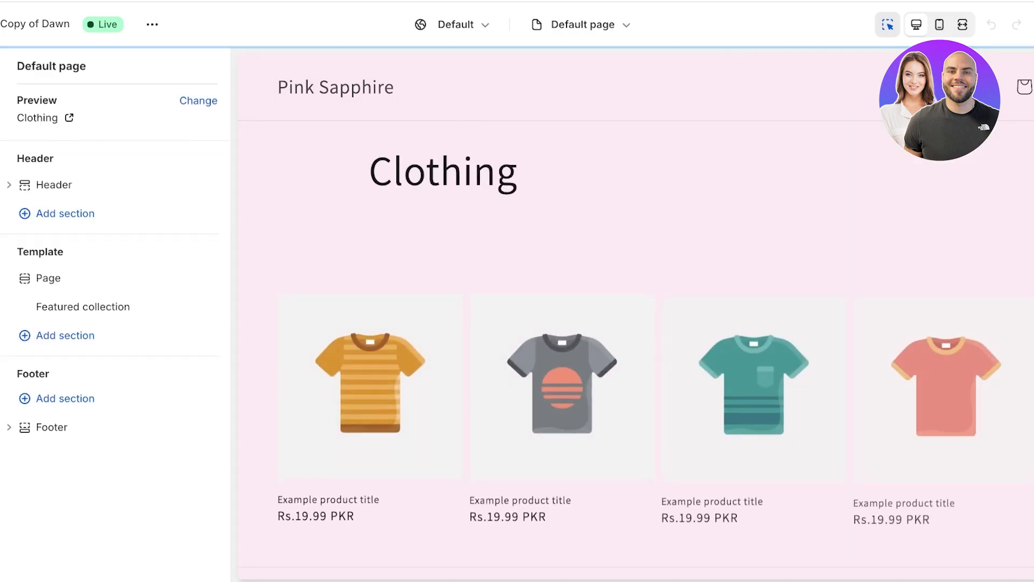
pyautogui.click(199, 101)
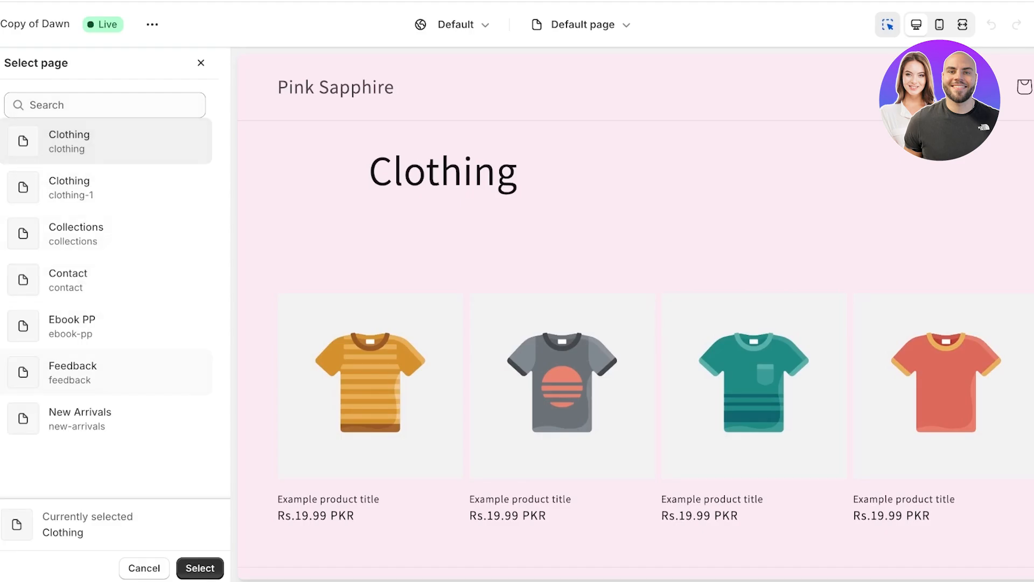
pyautogui.click(107, 234)
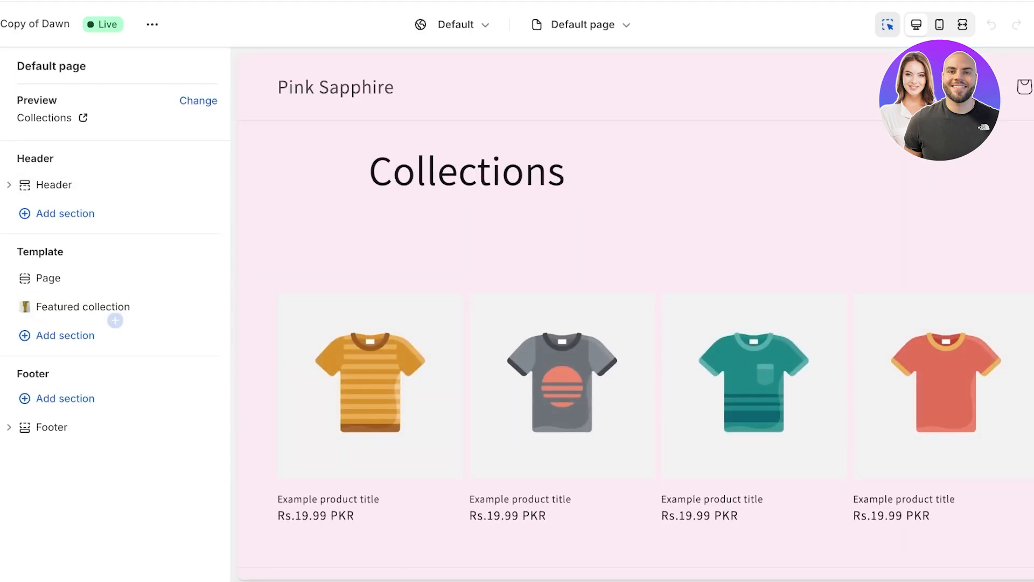
# - Remove the existing Featured collection section from the Default page template, keeping Collections as the previewed page
pyautogui.click(175, 306)
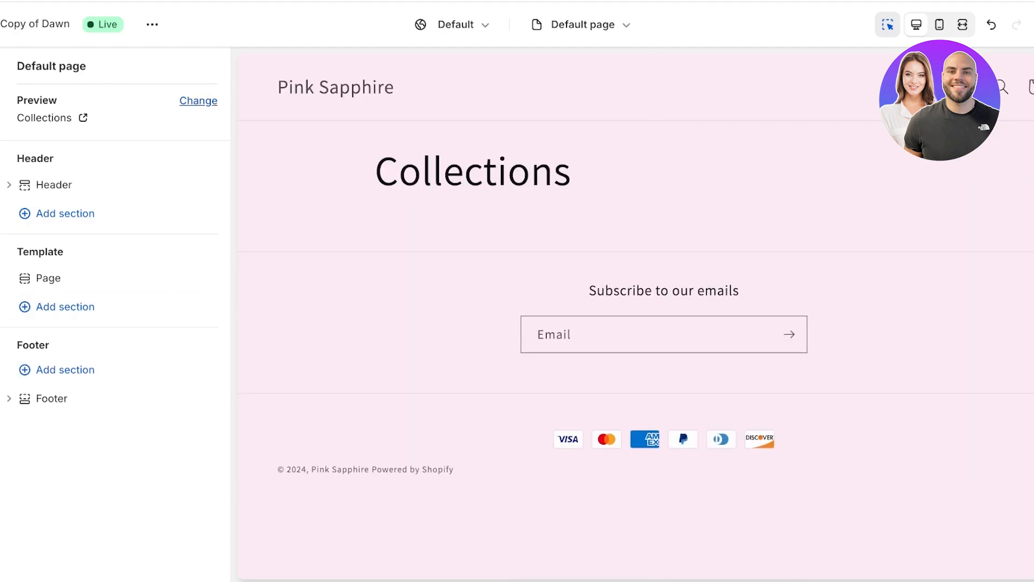
pyautogui.click(199, 100)
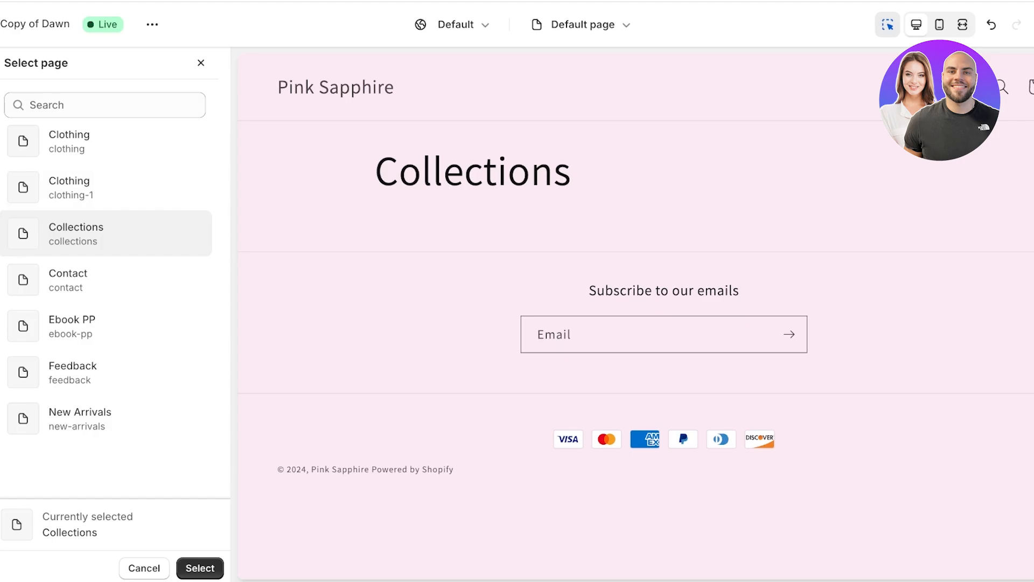
pyautogui.click(199, 568)
# - Add a Featured collection section to the template, assign it the Summer Vol. 2 collection, save and return to the themes overview
pyautogui.click(65, 307)
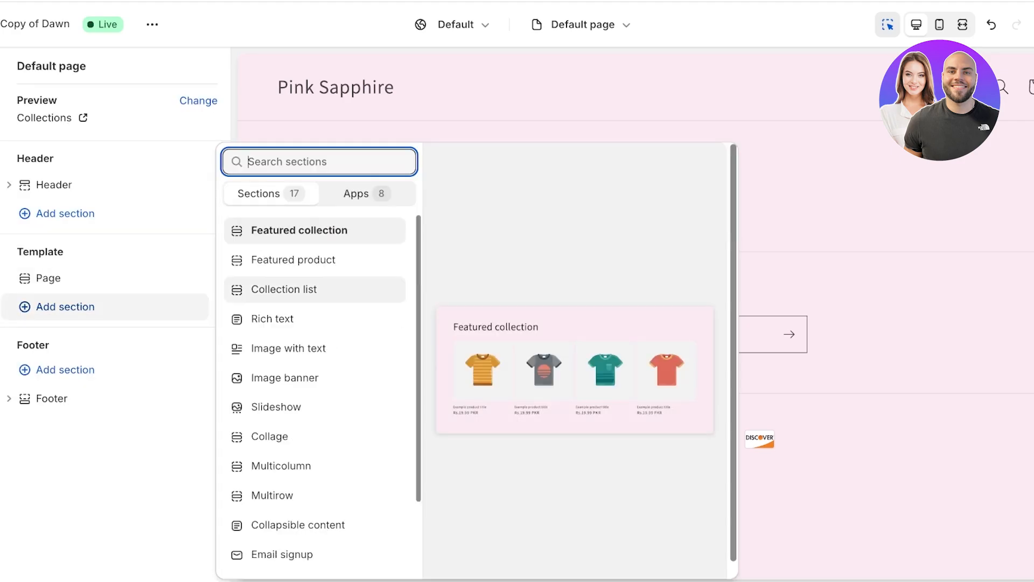
pyautogui.click(299, 230)
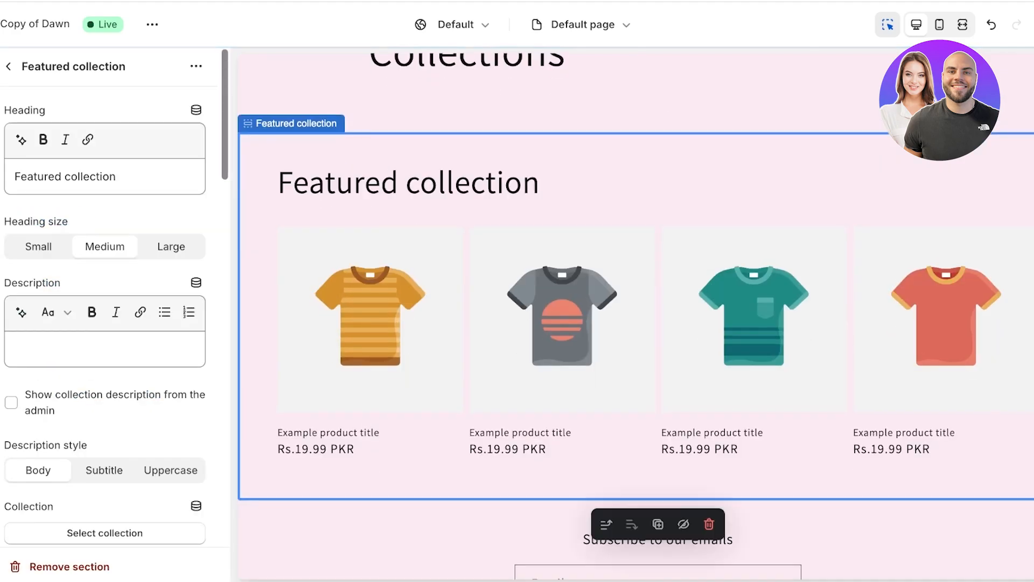
pyautogui.click(104, 532)
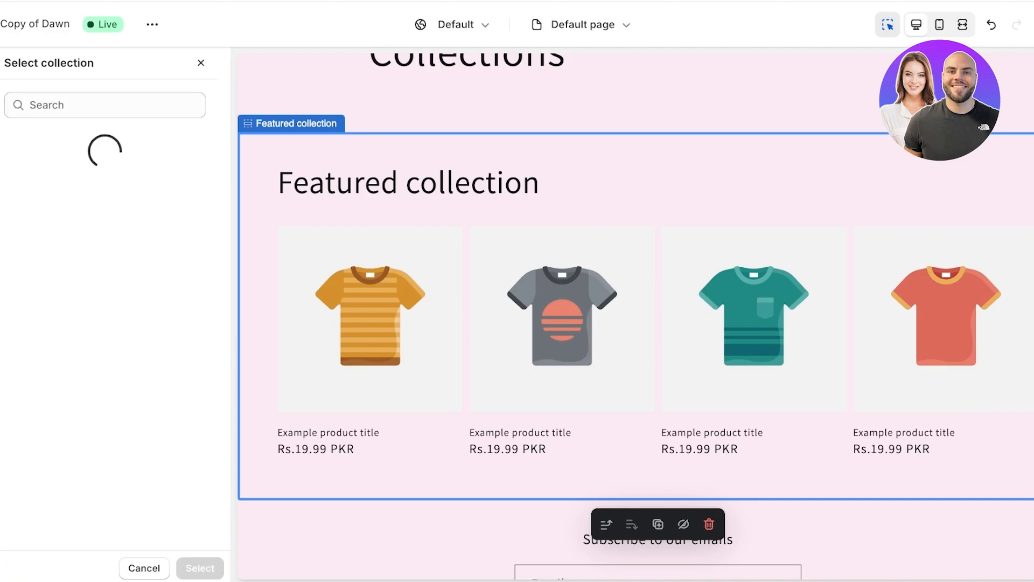
pyautogui.click(107, 339)
pyautogui.click(200, 568)
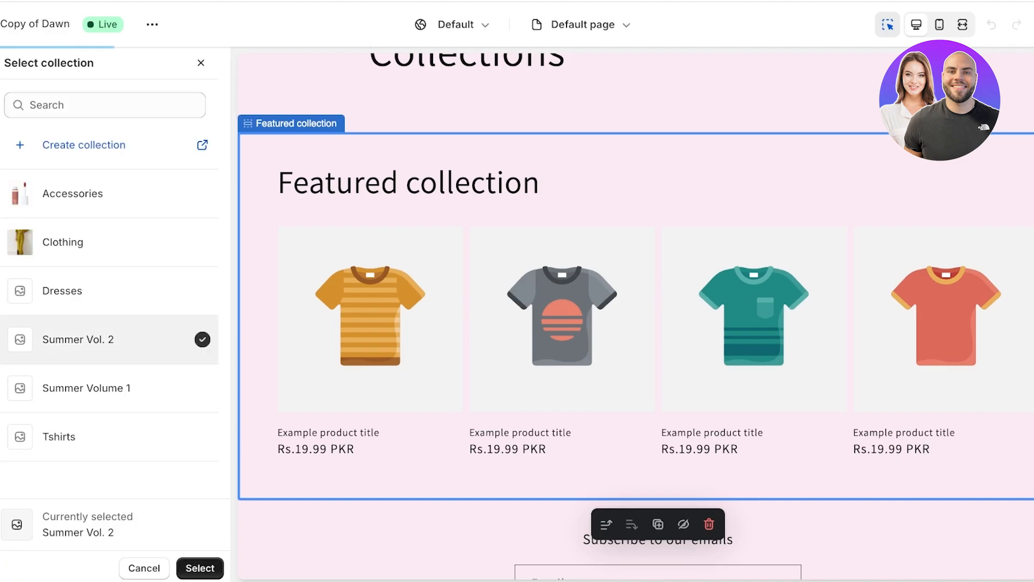
pyautogui.scroll(-8, 107, 324)
pyautogui.scroll(8, 107, 324)
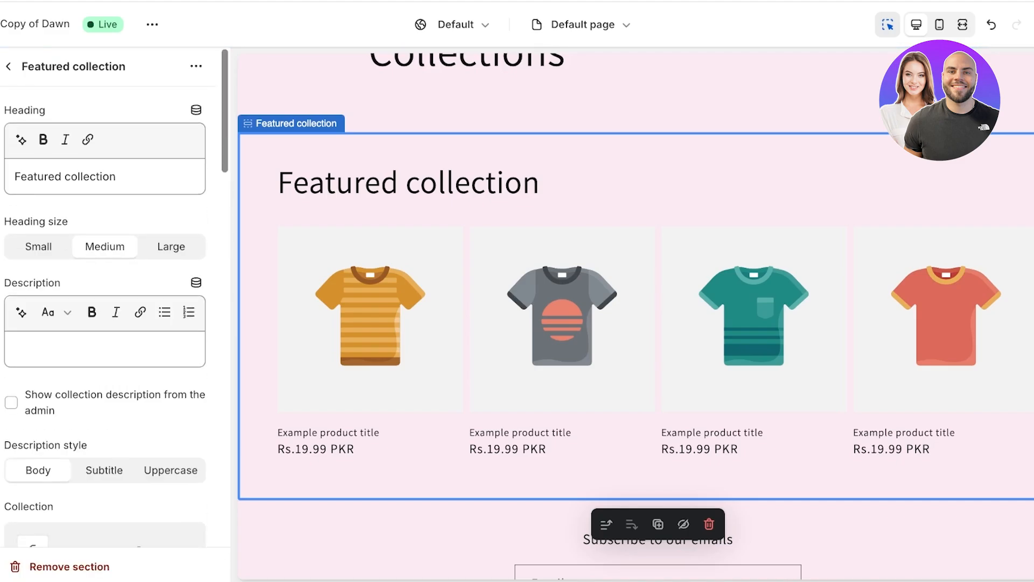
pyautogui.scroll(-8, 108, 324)
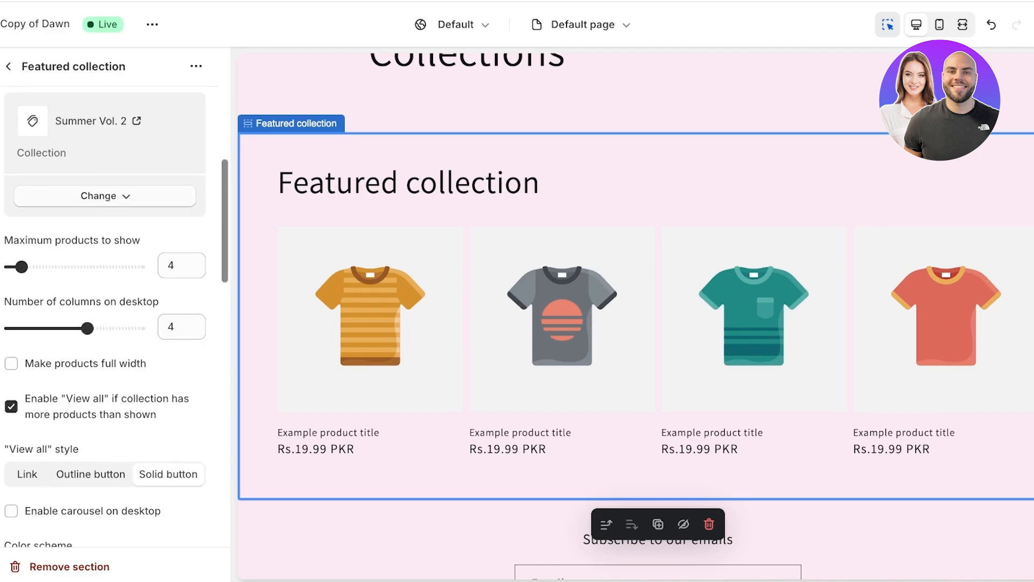
pyautogui.scroll(7, 108, 323)
pyautogui.click(9, 66)
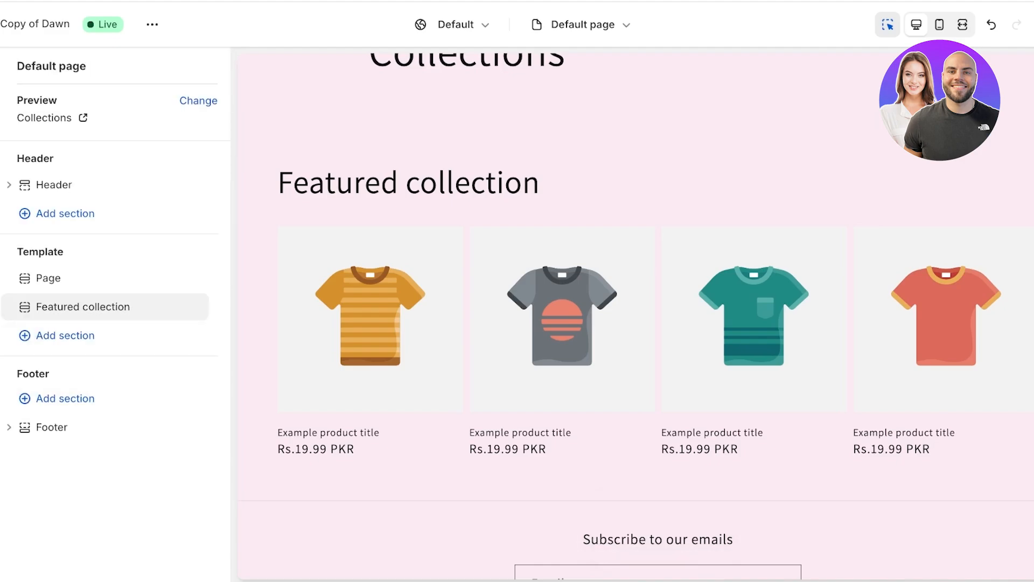
pyautogui.click(1, 24)
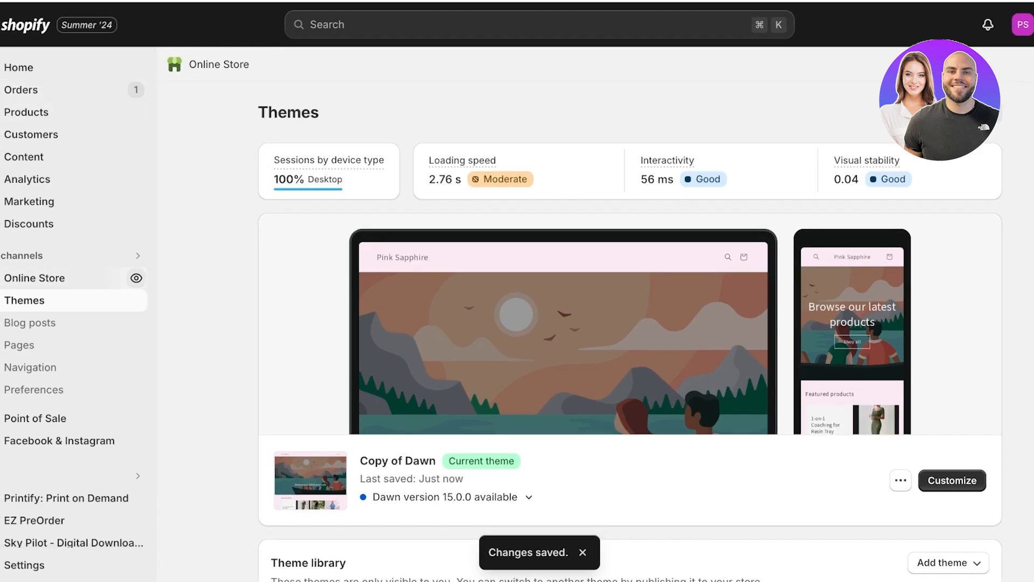
# - Check the live storefront's header and the Main menu's items in the store navigation settings
pyautogui.click(136, 278)
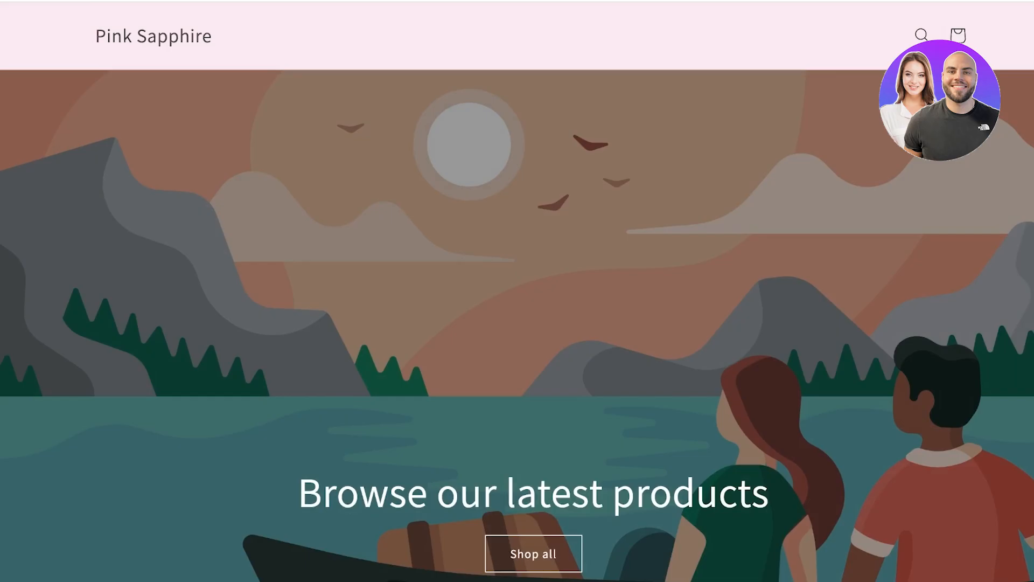
pyautogui.press('super+w')
pyautogui.click(30, 367)
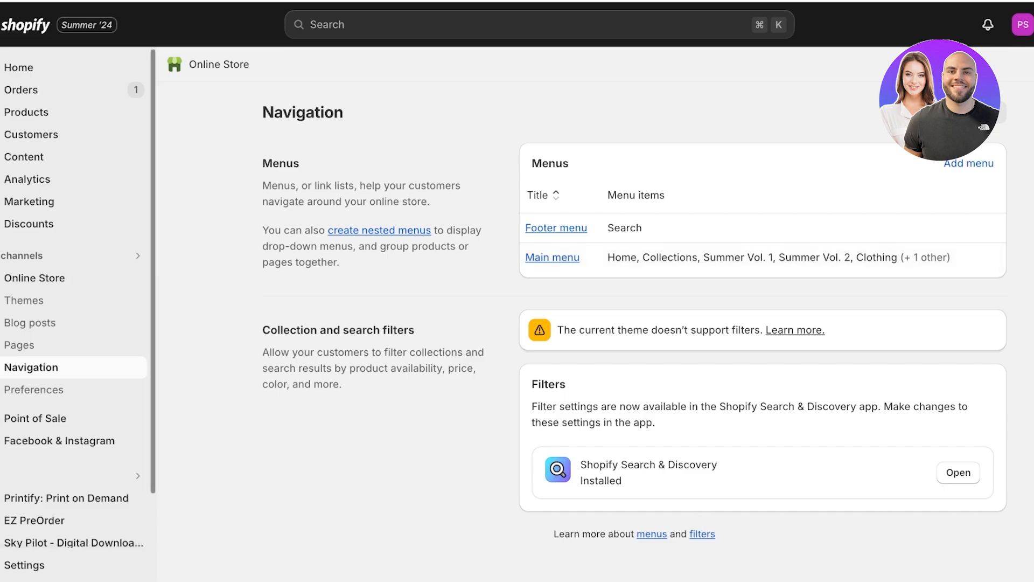
# - Customize the Copy of Dawn theme's home page header and assign the Main menu to it
pyautogui.click(34, 278)
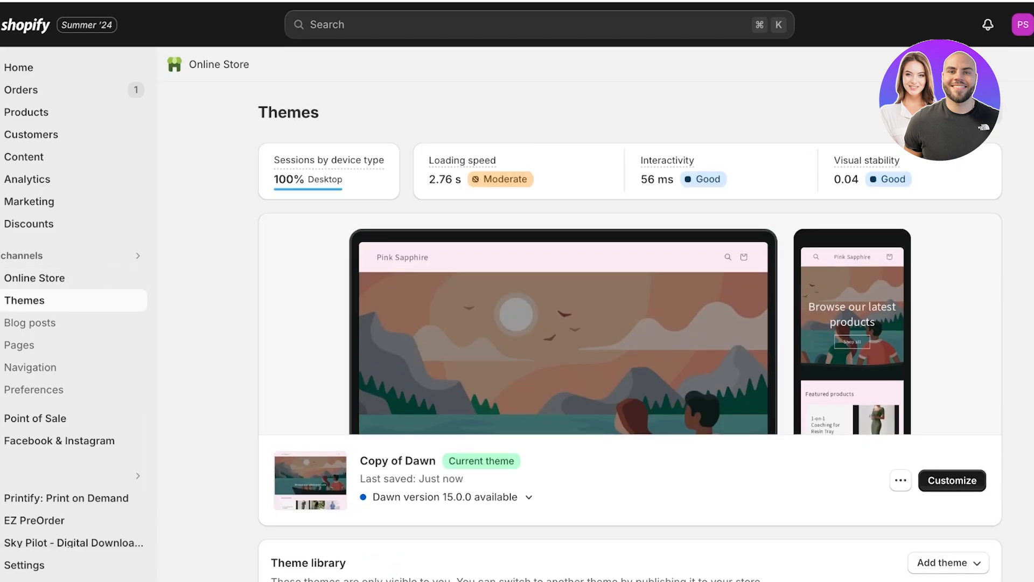
pyautogui.click(953, 479)
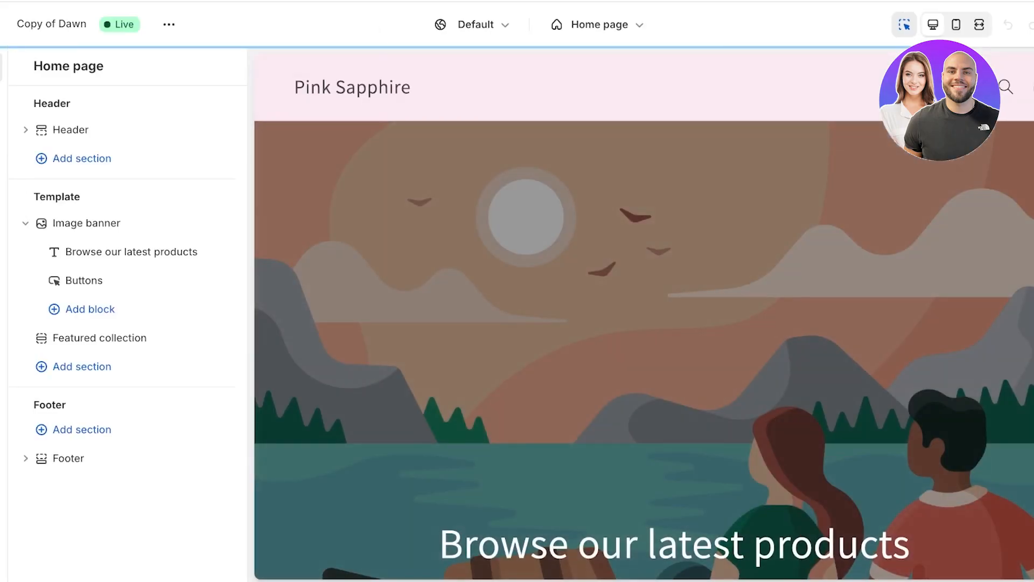
pyautogui.click(71, 130)
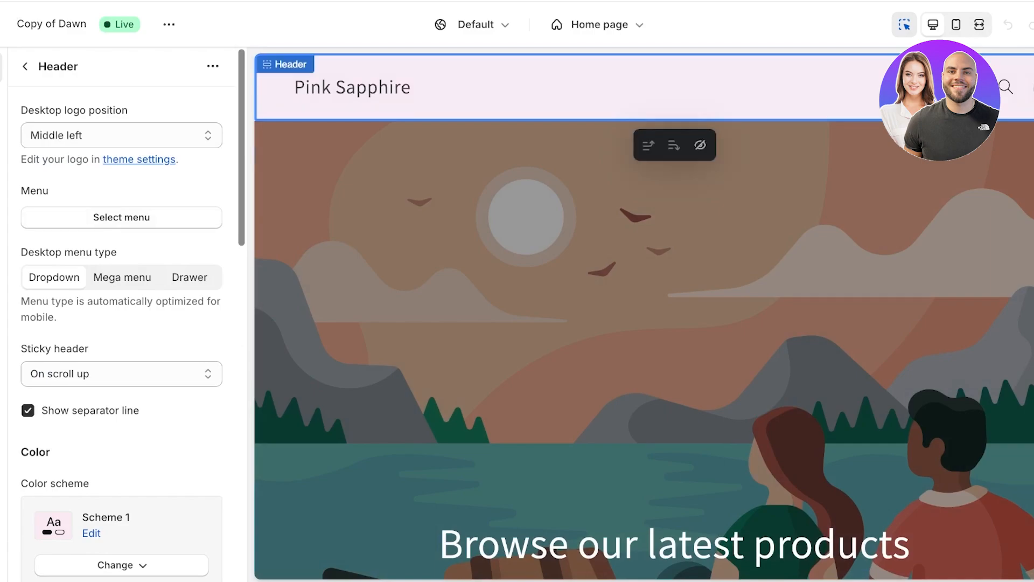
pyautogui.click(121, 217)
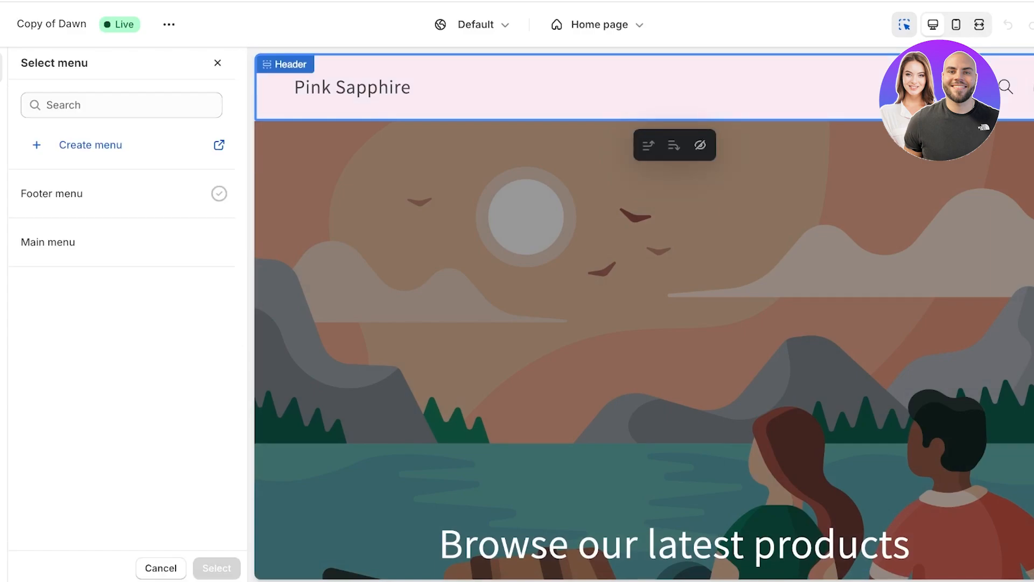
pyautogui.click(121, 242)
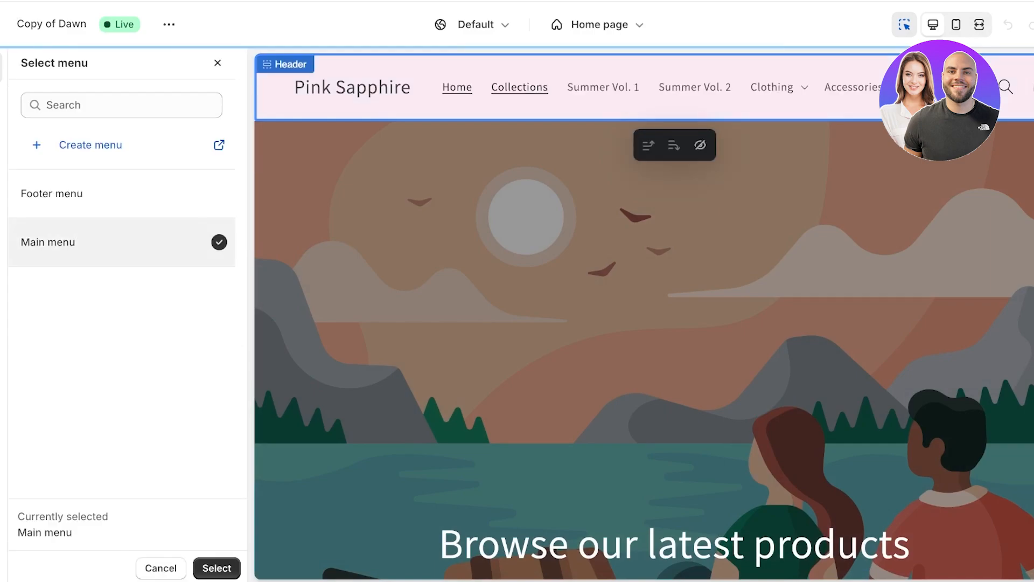
pyautogui.click(216, 568)
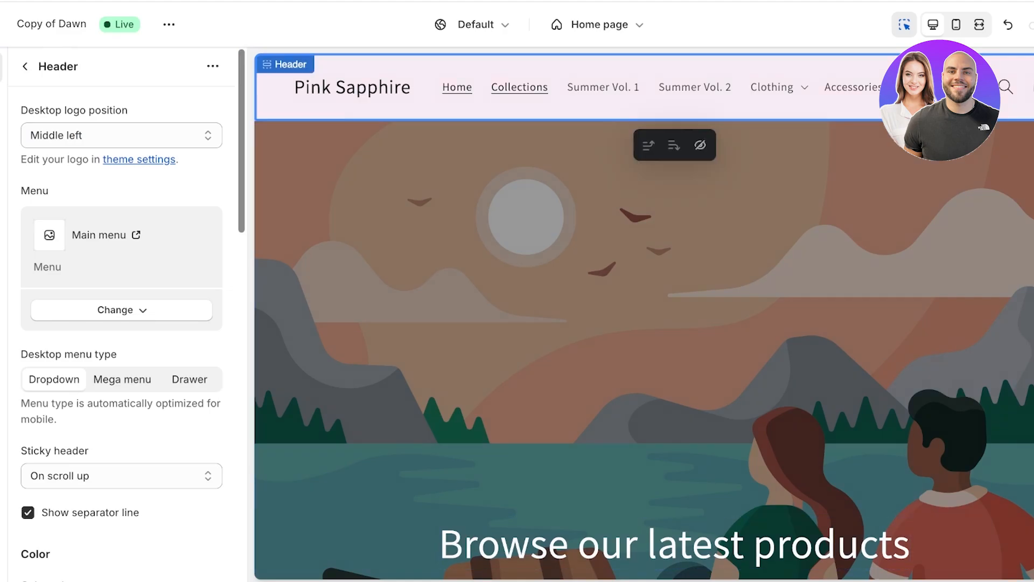
# - Check the storefront header navigation by visiting the Accessories collection and expanding the Clothing submenu
pyautogui.click(519, 87)
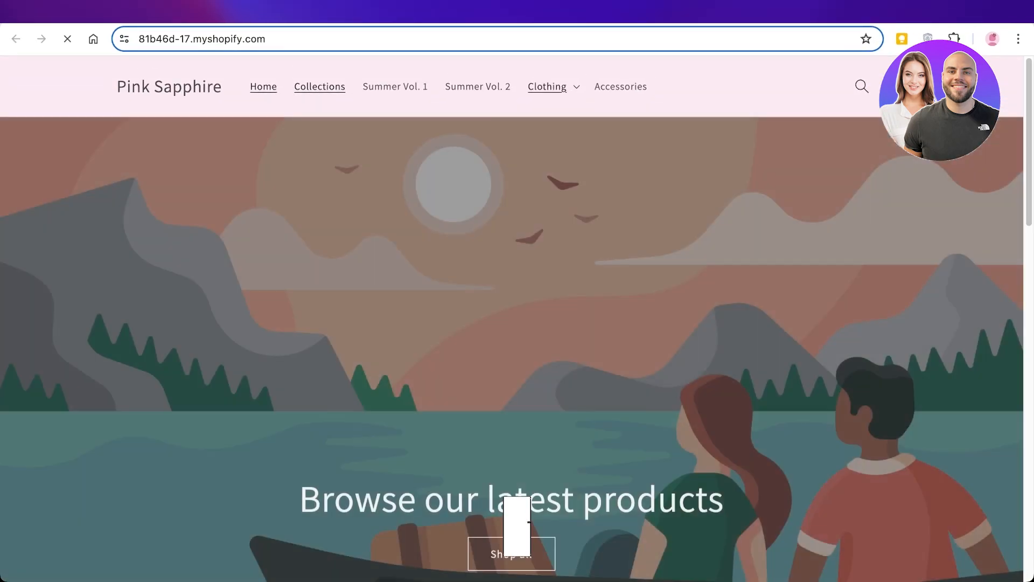
pyautogui.click(561, 89)
pyautogui.click(621, 88)
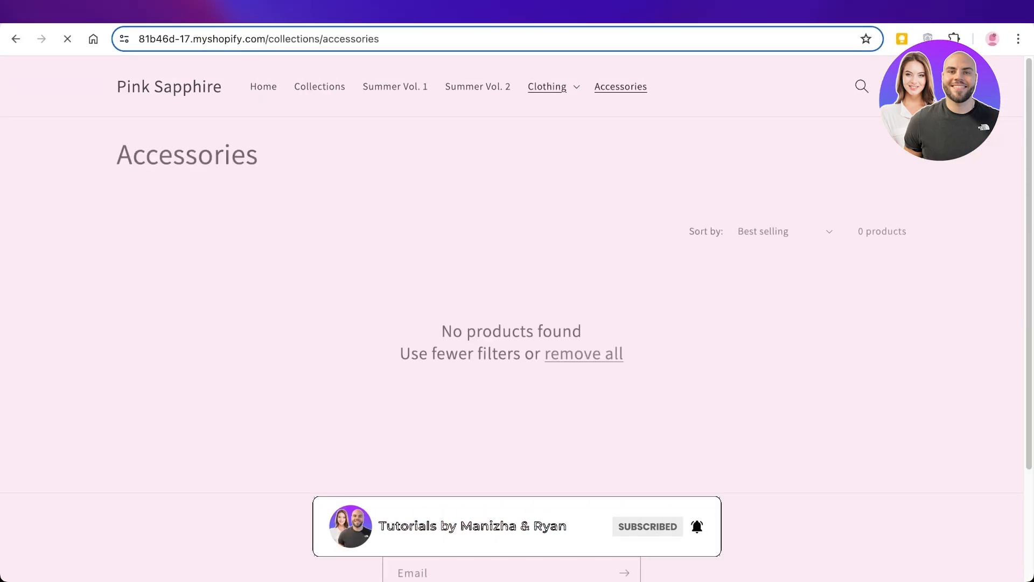
pyautogui.click(554, 87)
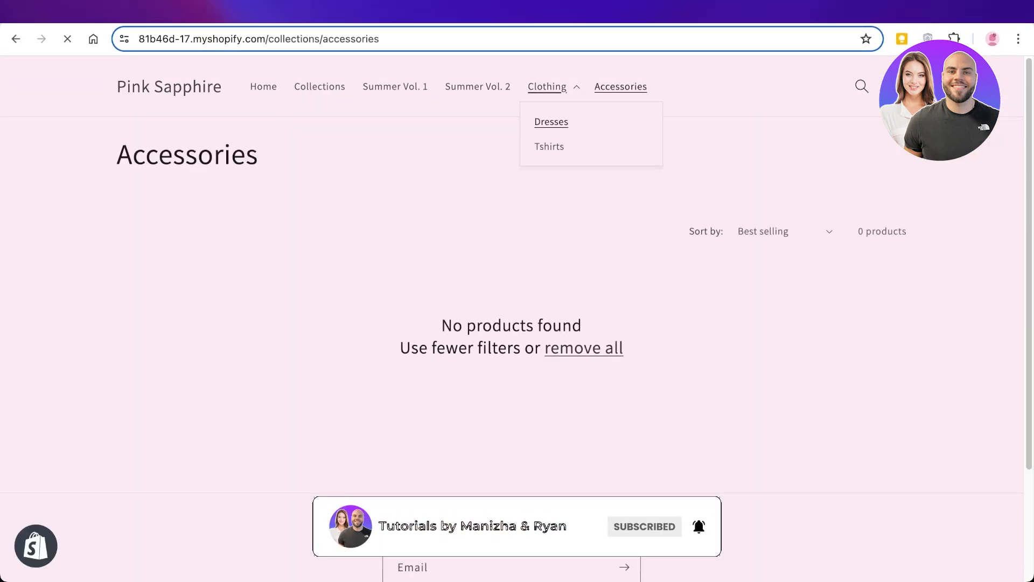